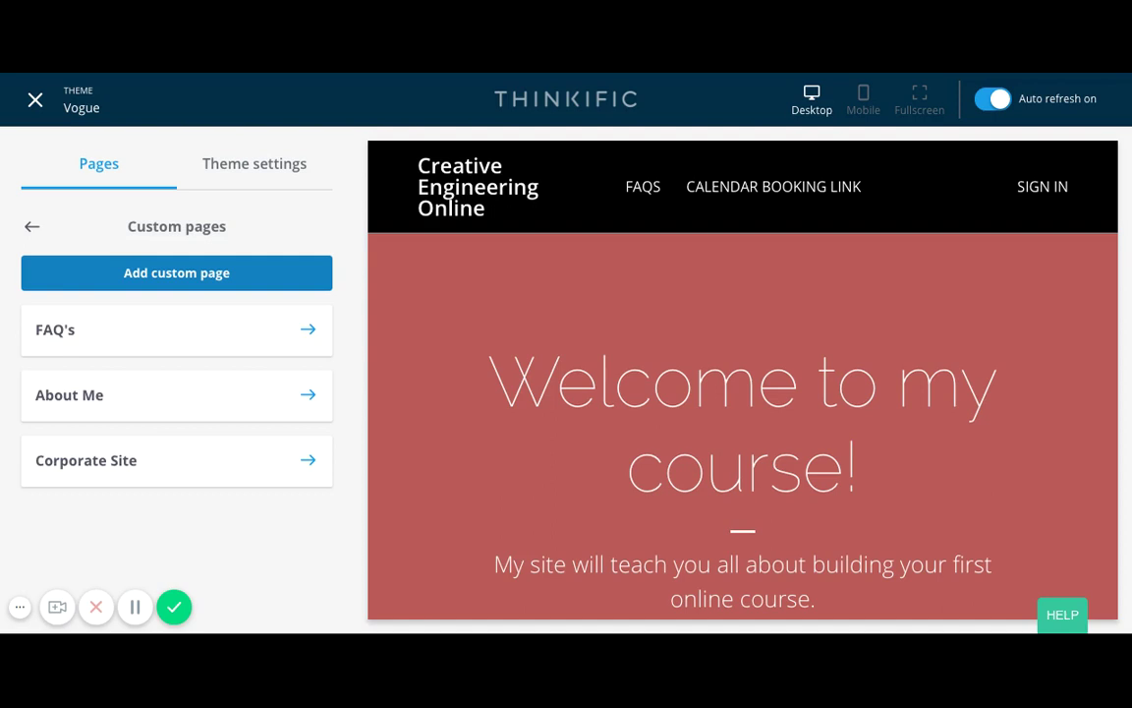
Step: Add a custom page called 'Mailing List' and open it in the editor
click(176, 273)
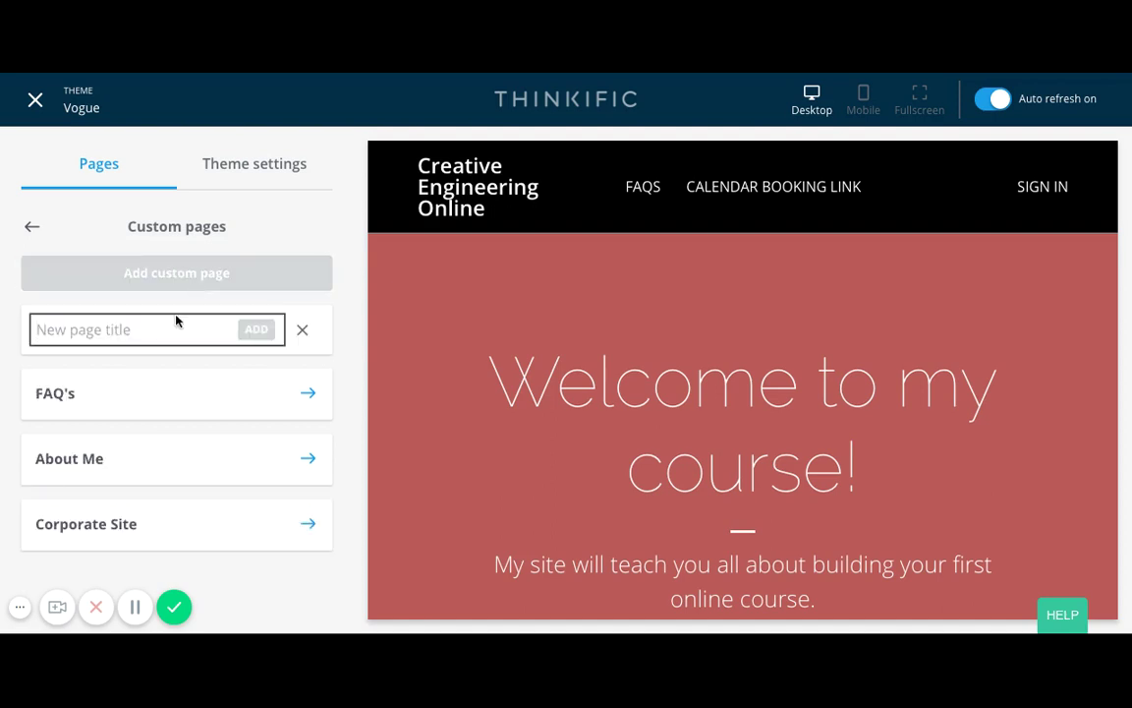
text(Mailing List)
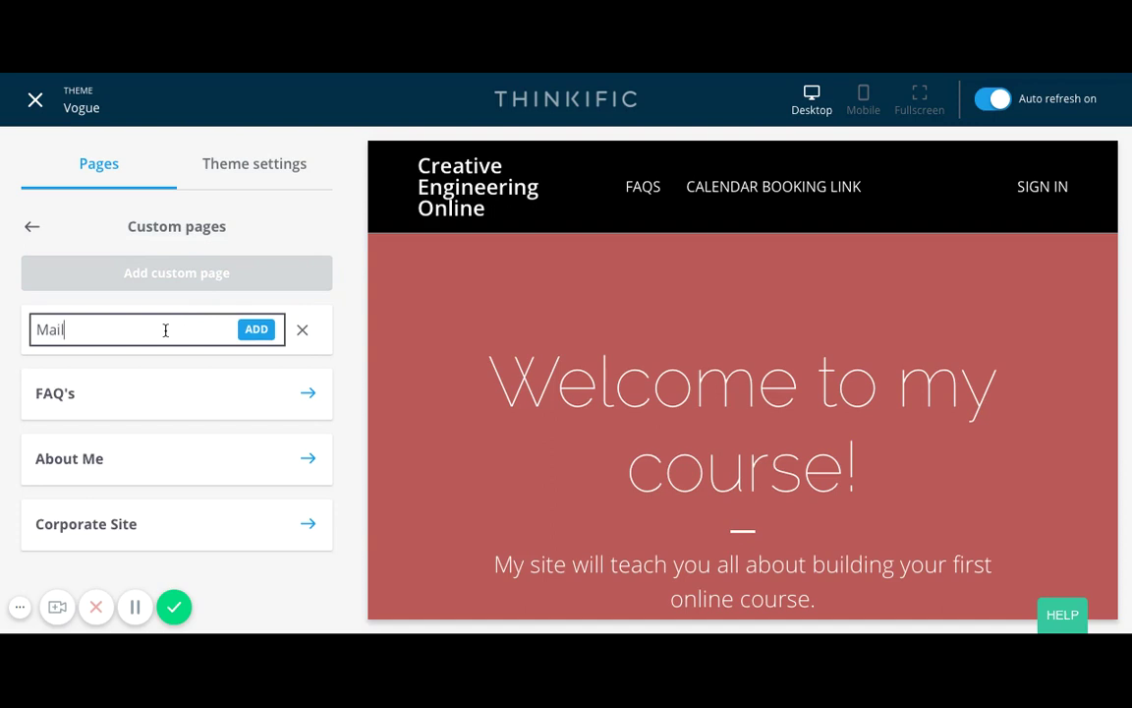
click(259, 331)
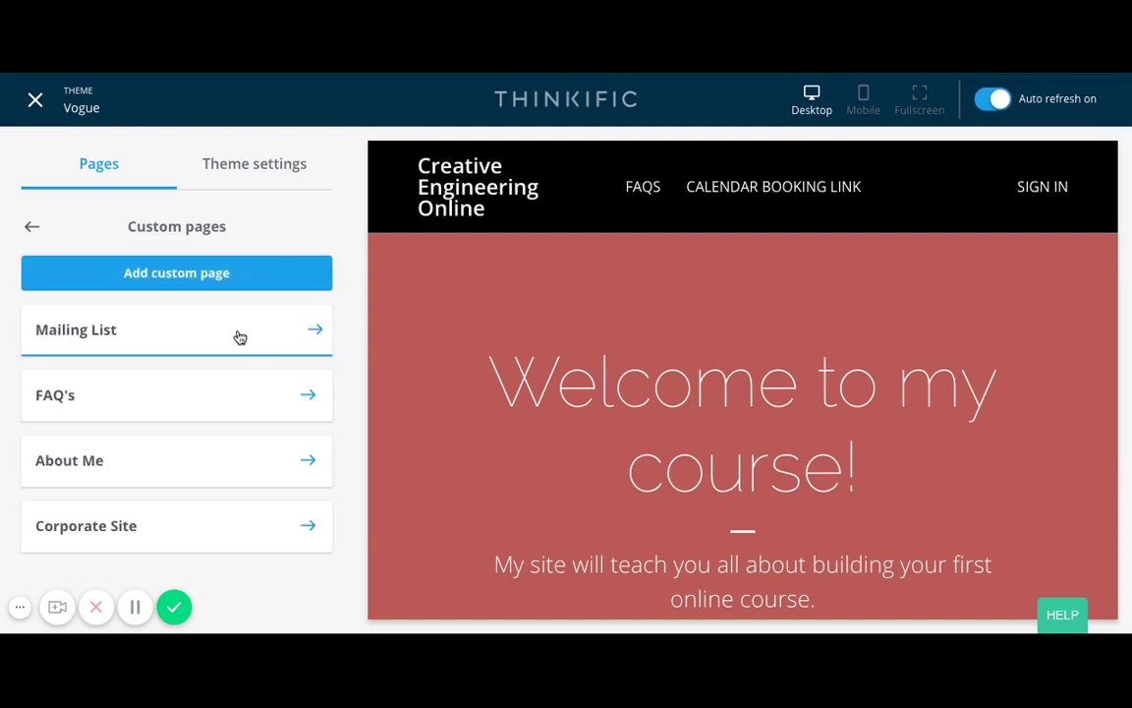
click(240, 337)
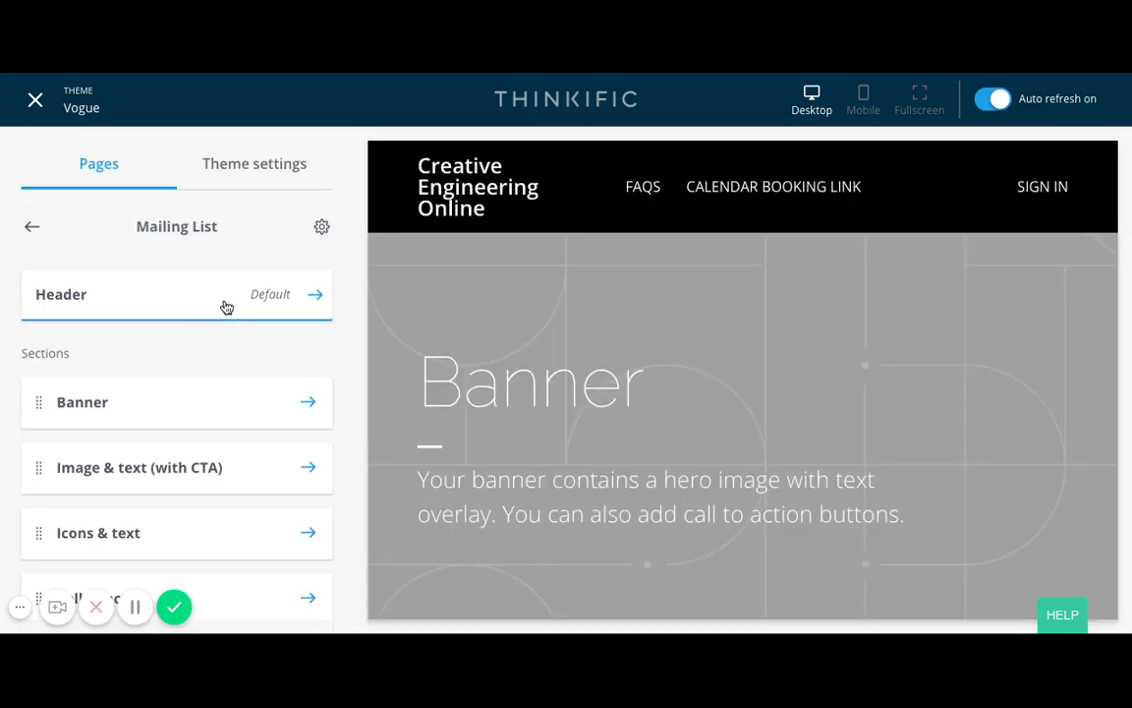
Step: Review the header's Logo options, then bring up the Banner section settings
click(224, 309)
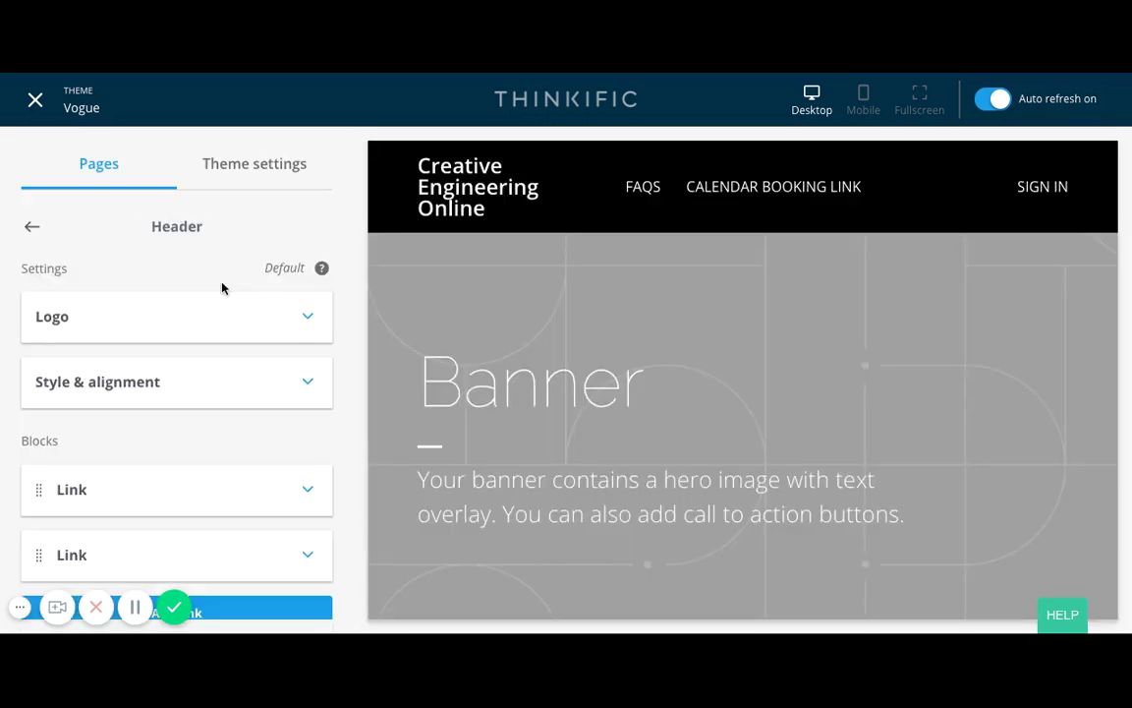
click(211, 320)
scroll(253, 475, down, 2)
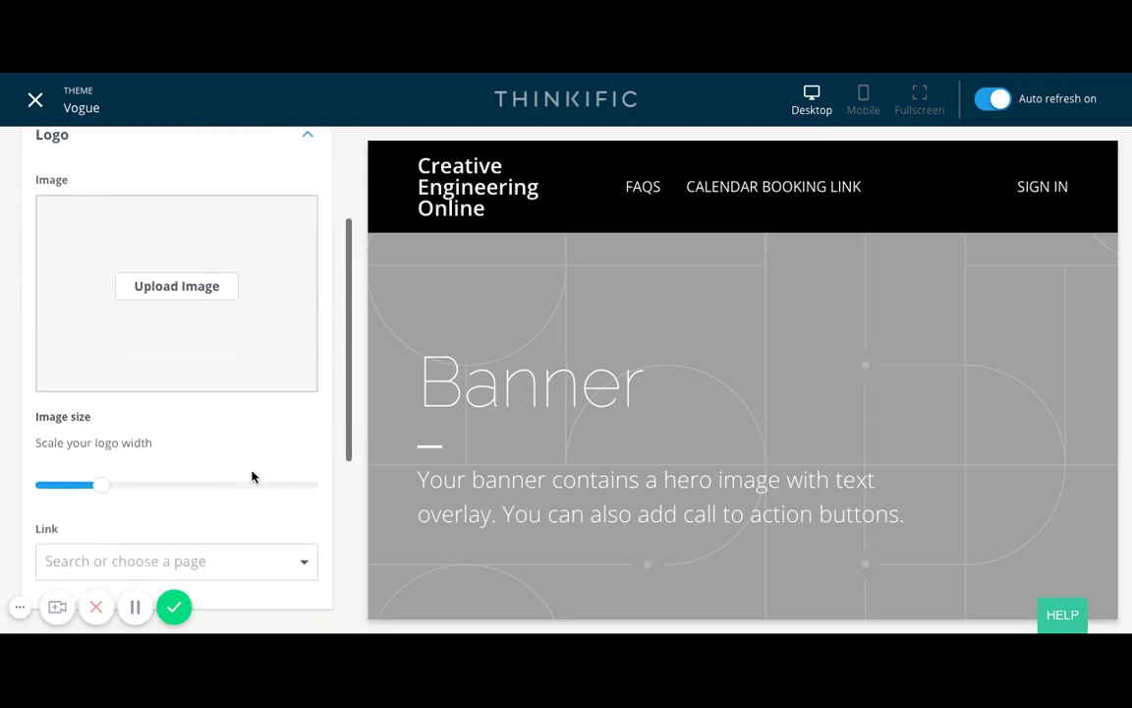
scroll(160, 421, down, 2)
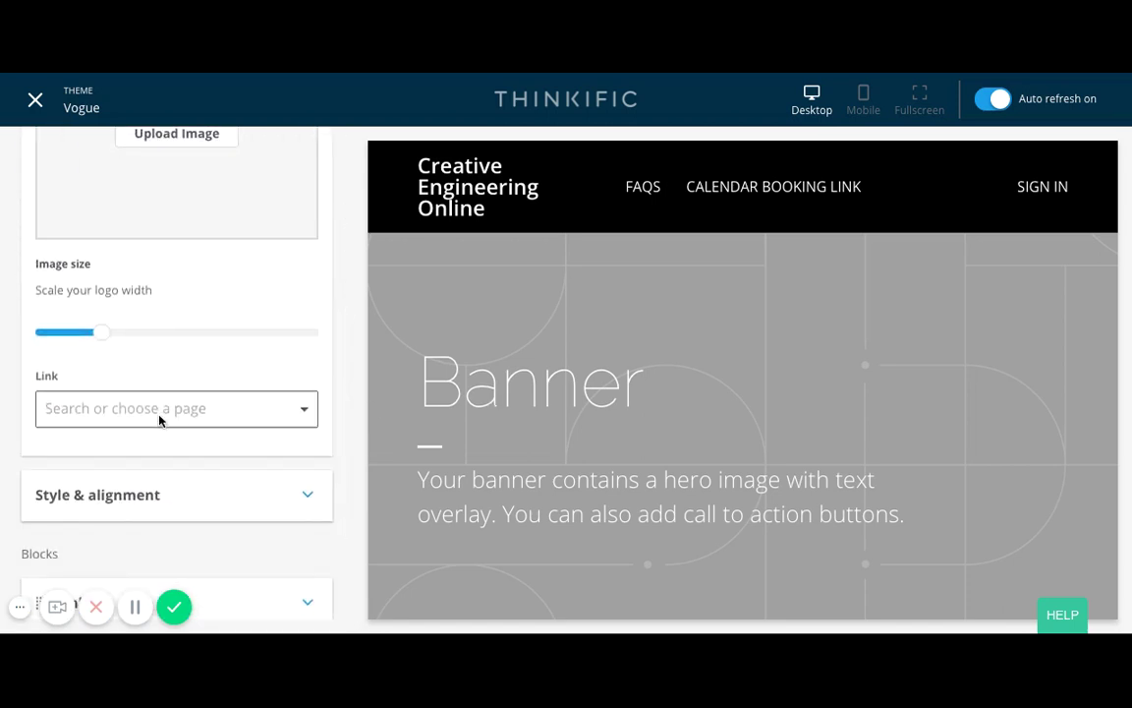
scroll(93, 293, up, 4)
click(31, 145)
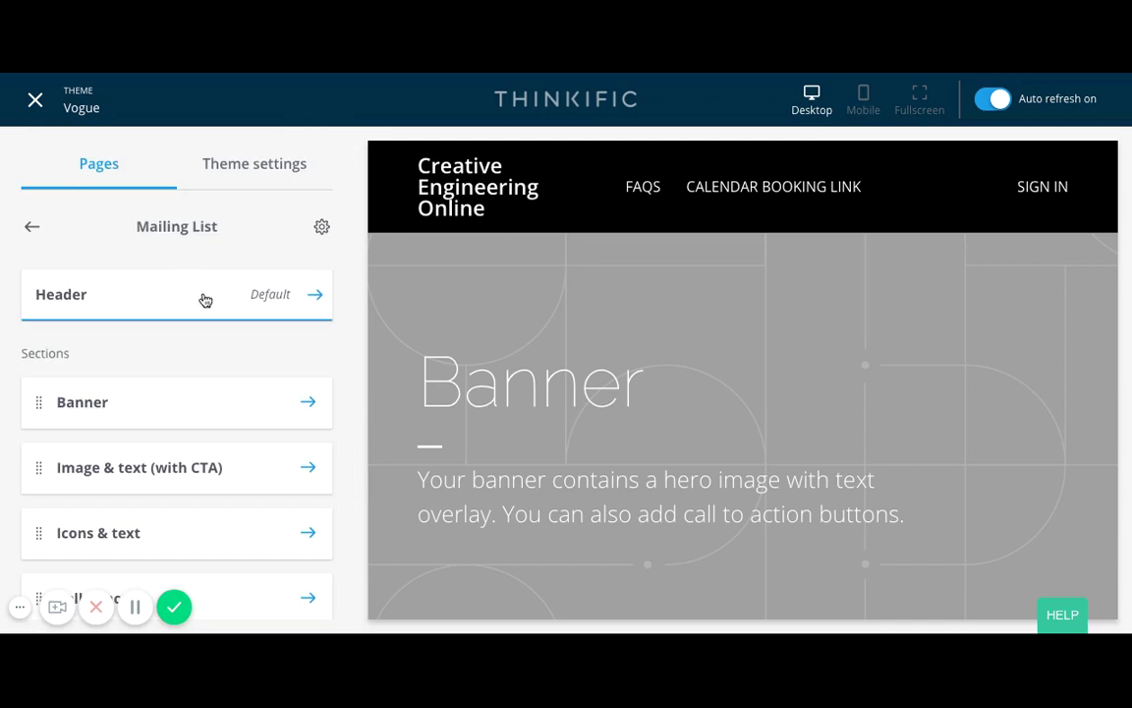
click(191, 406)
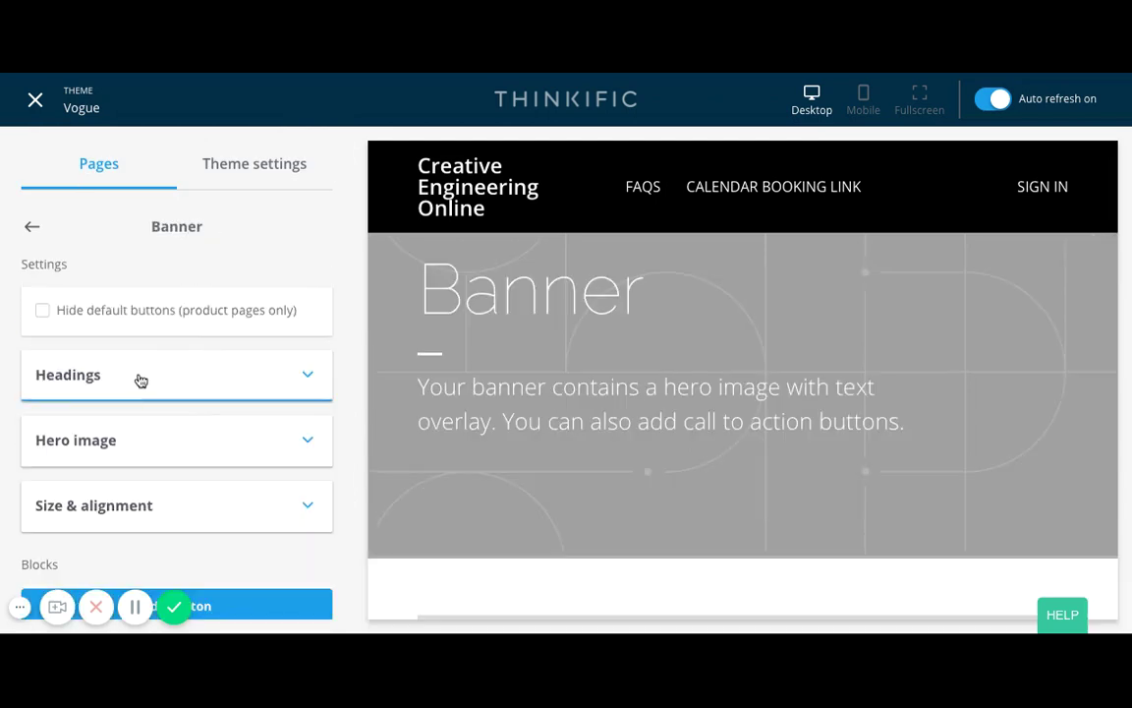
Step: Remove the banner's hero image
click(138, 442)
scroll(209, 544, down, 3)
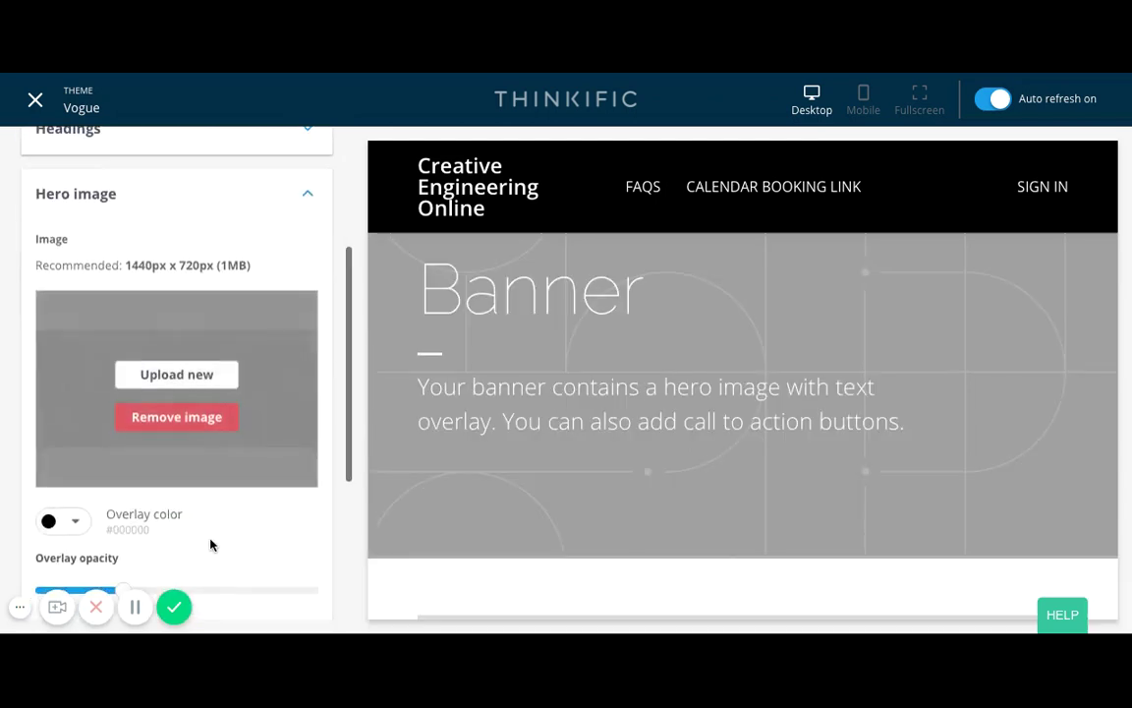
click(190, 425)
scroll(187, 425, up, 3)
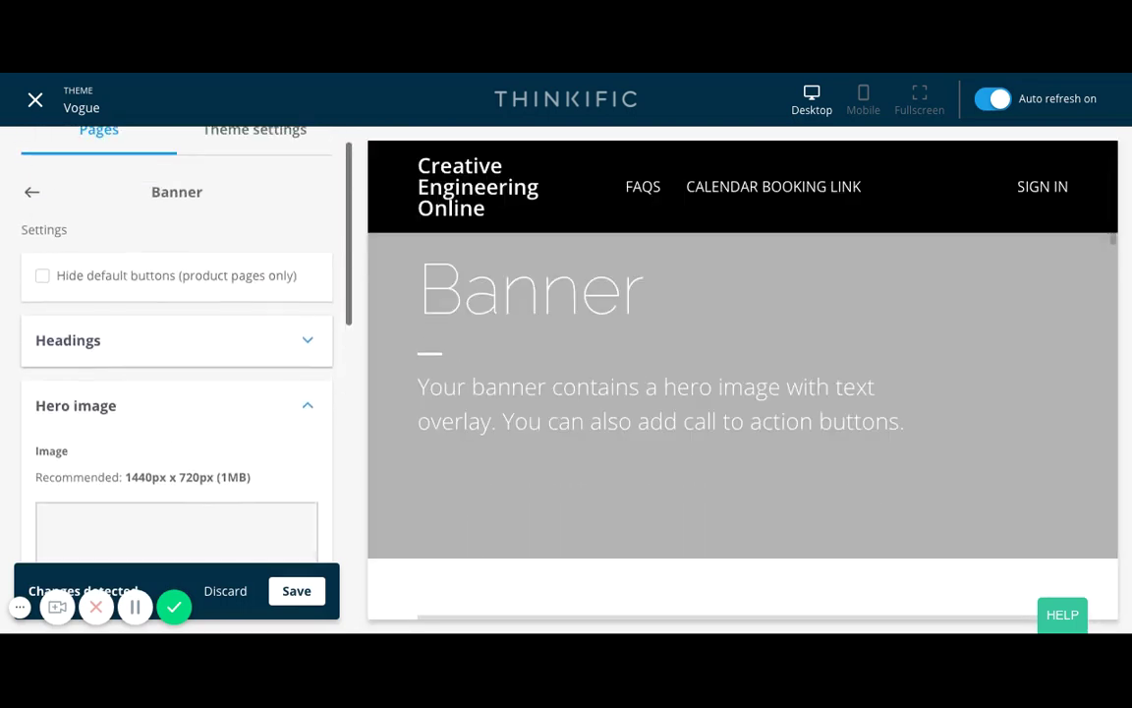
Step: Set the banner heading to 'Learn how I approach course creation from a mindful lens' and subheading to 'Daily tips to keep you grounded and moving'
click(178, 358)
double_click(152, 425)
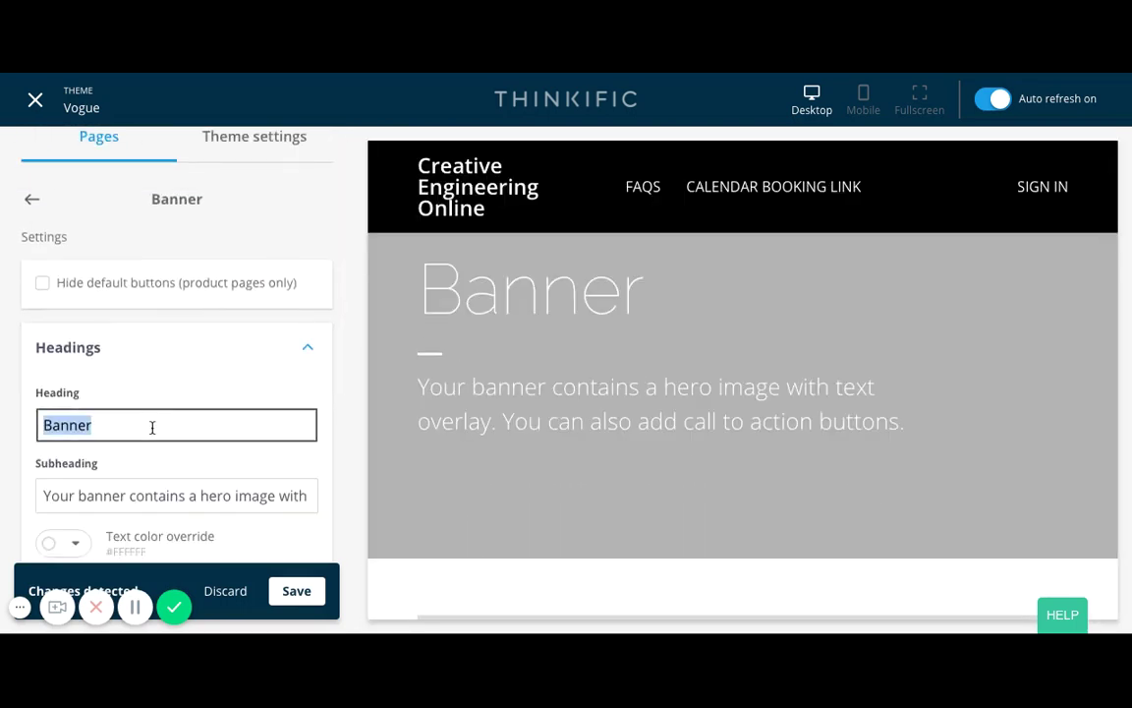
text(Lea)
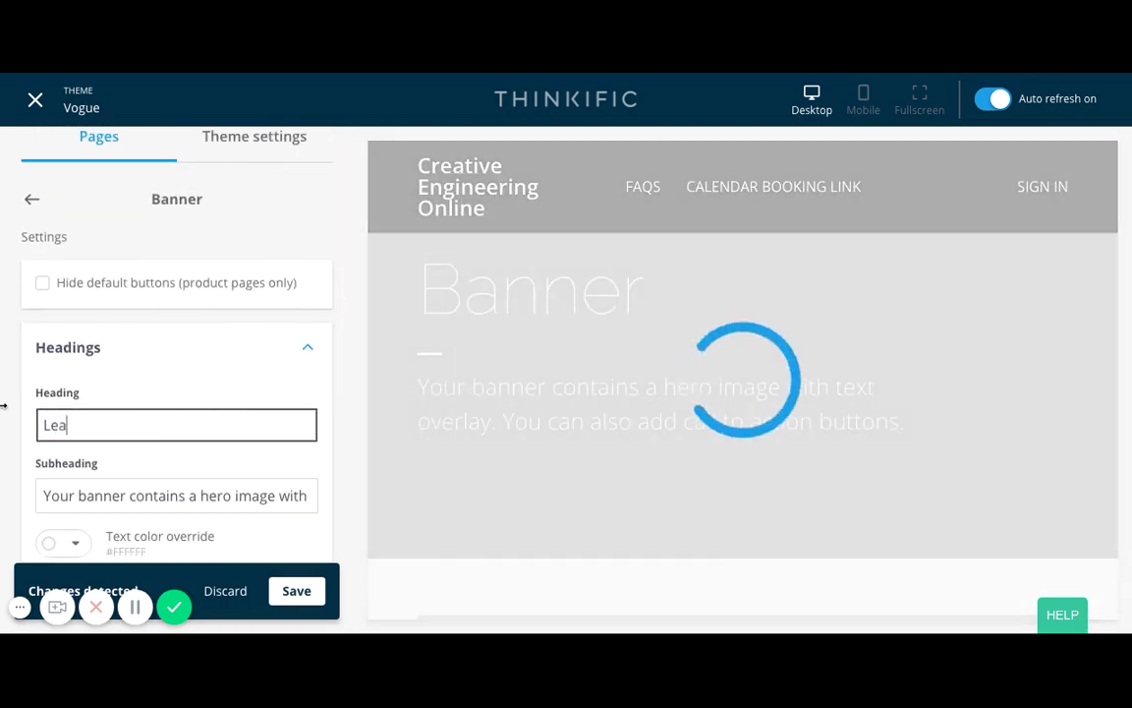
text(rn how I appr)
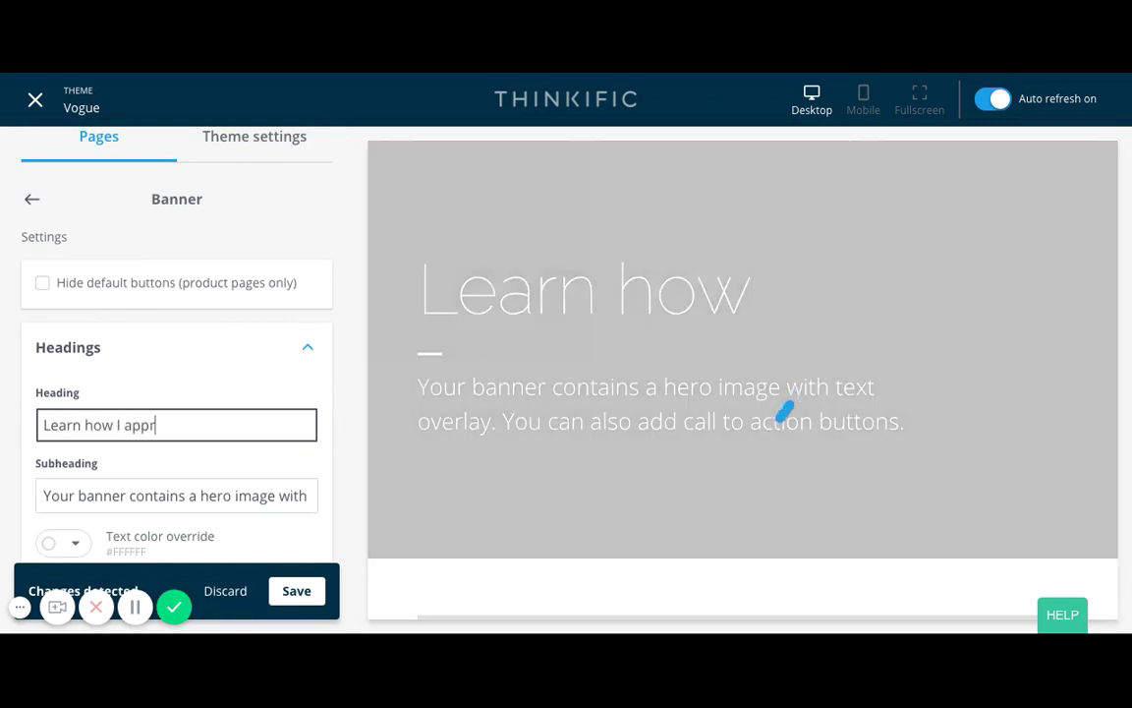
text(oach course cr)
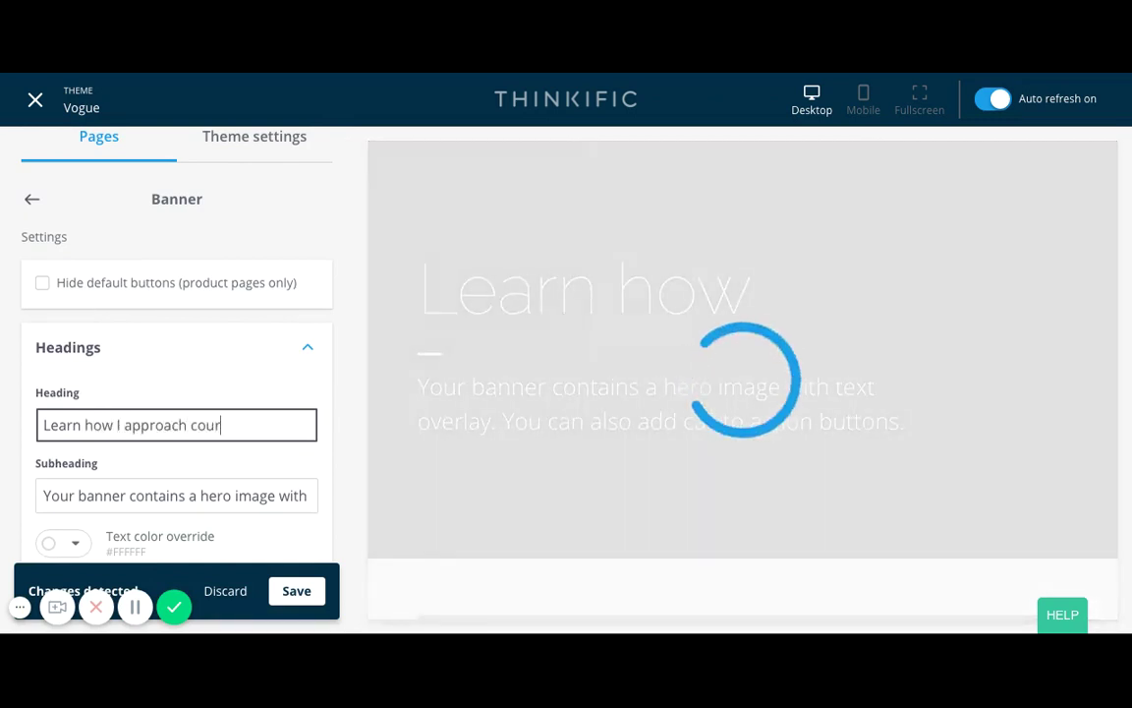
text(eation froma)
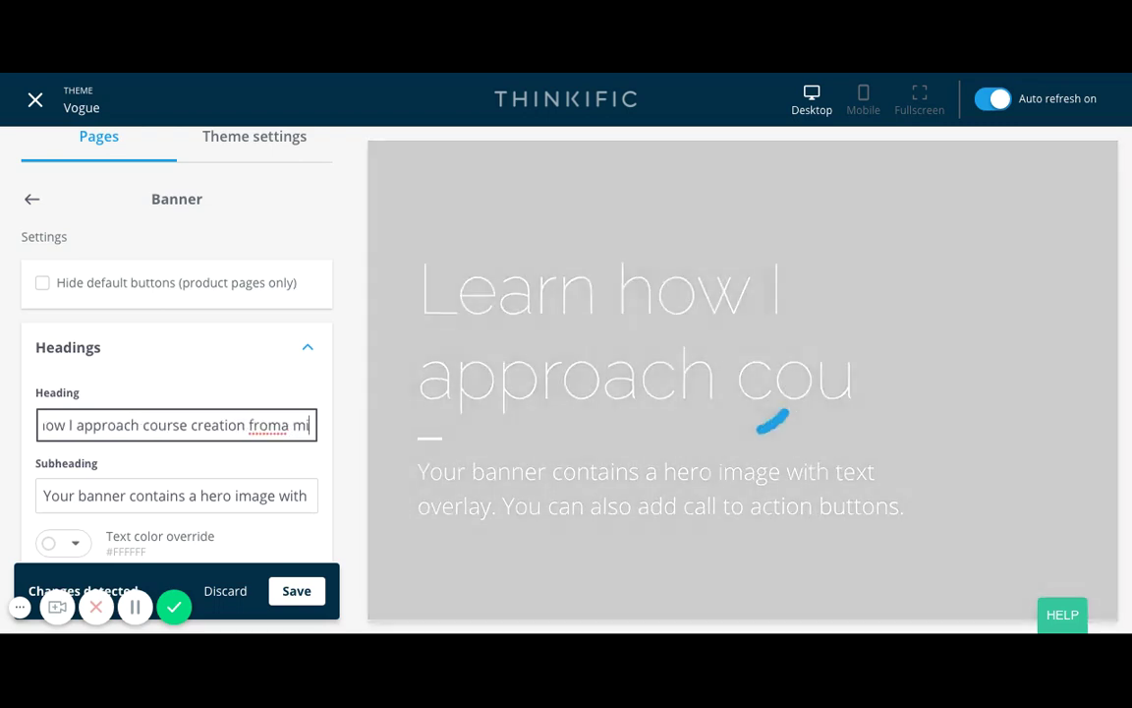
key(BackSpace)
text(a mindful l)
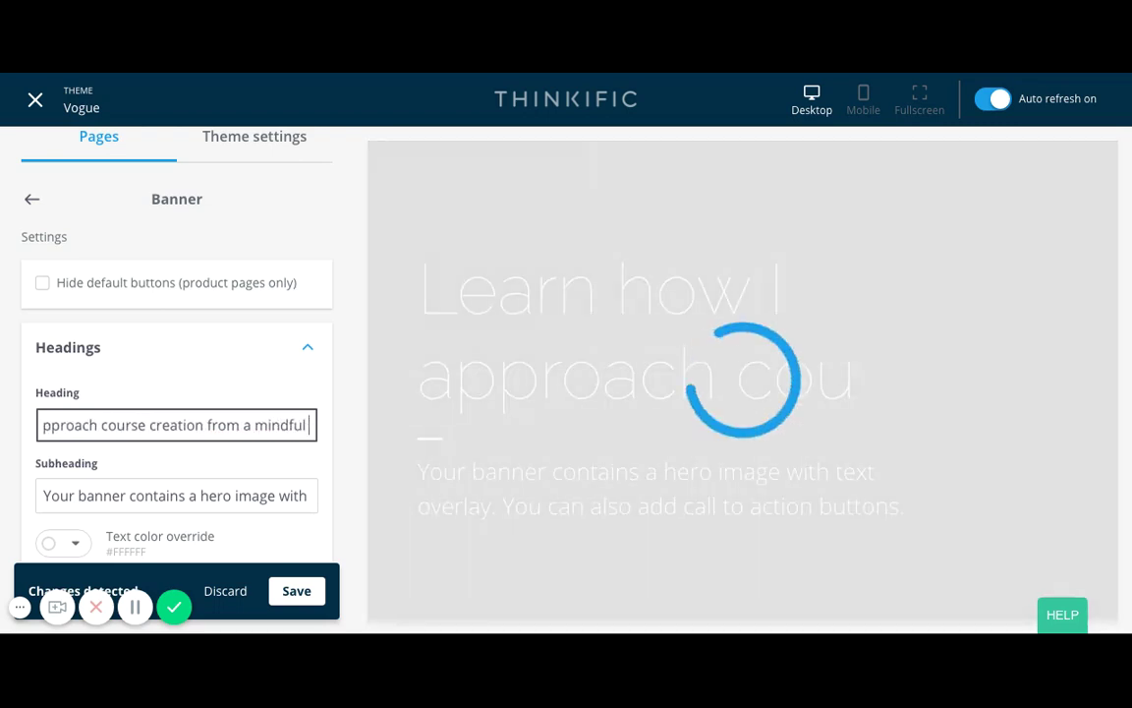
text(ens)
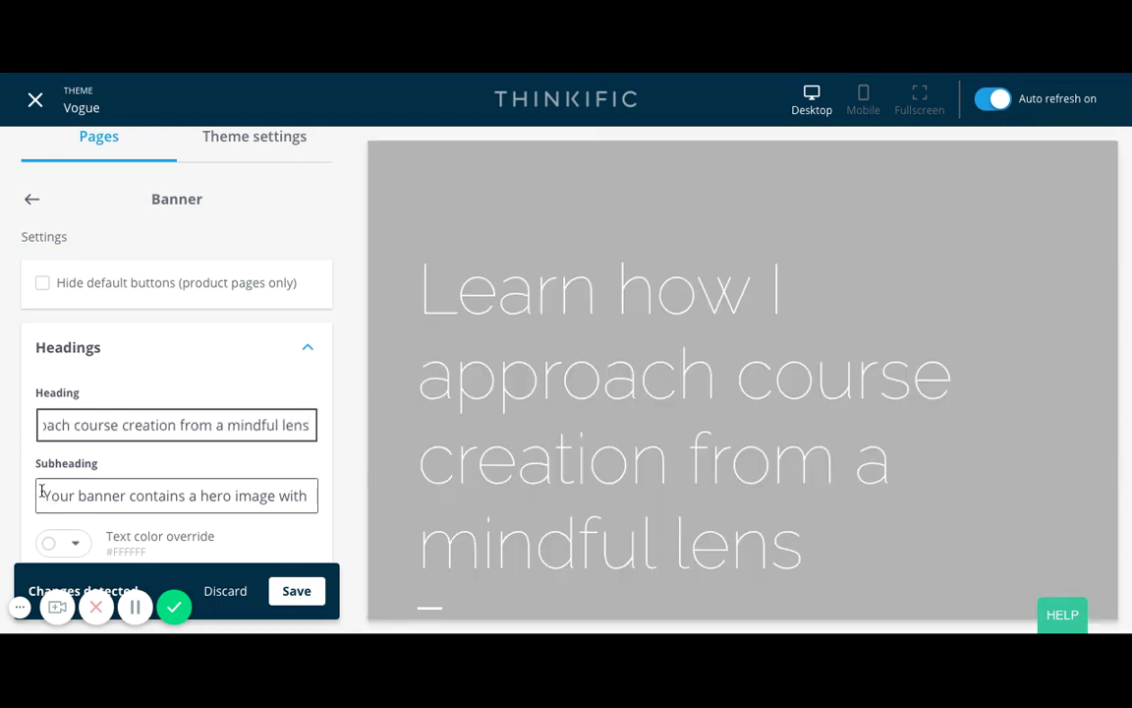
triple_click(41, 494)
key(BackSpace)
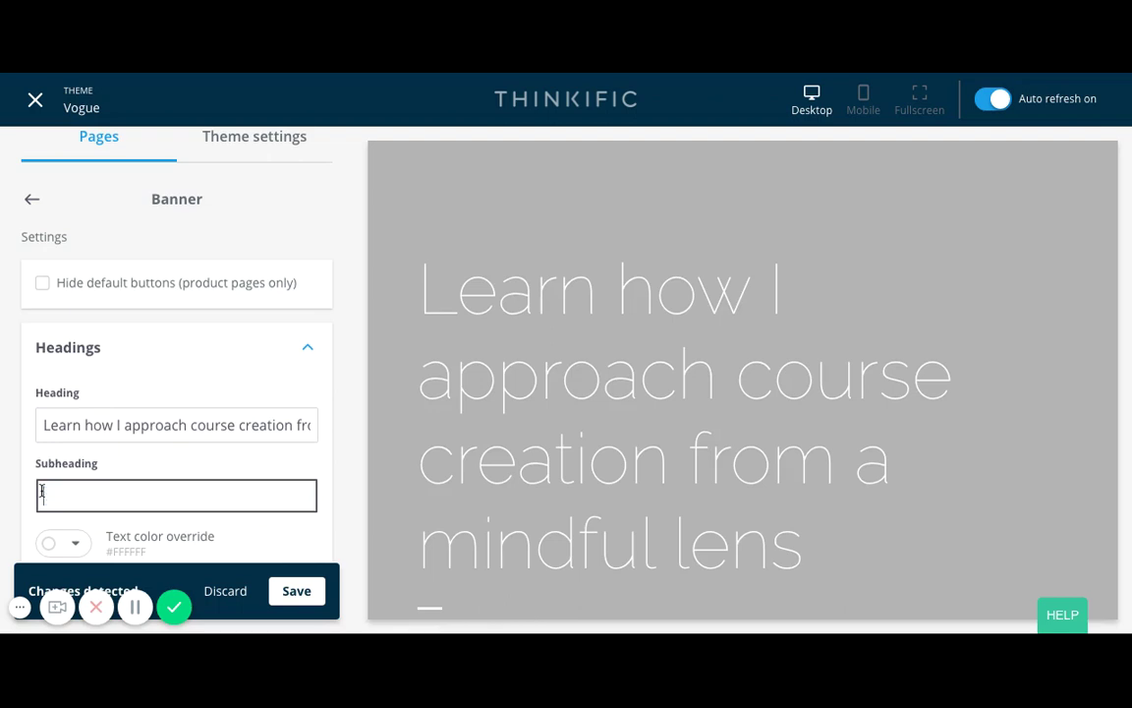
text(Daily tips )
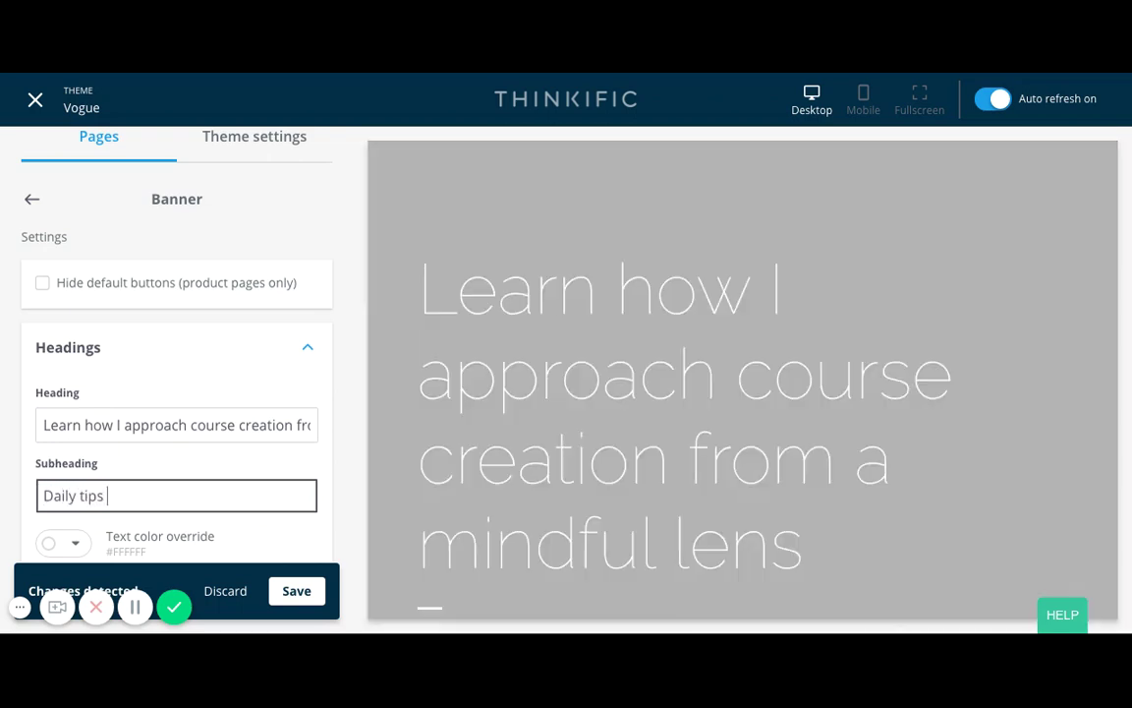
text(to keep you g)
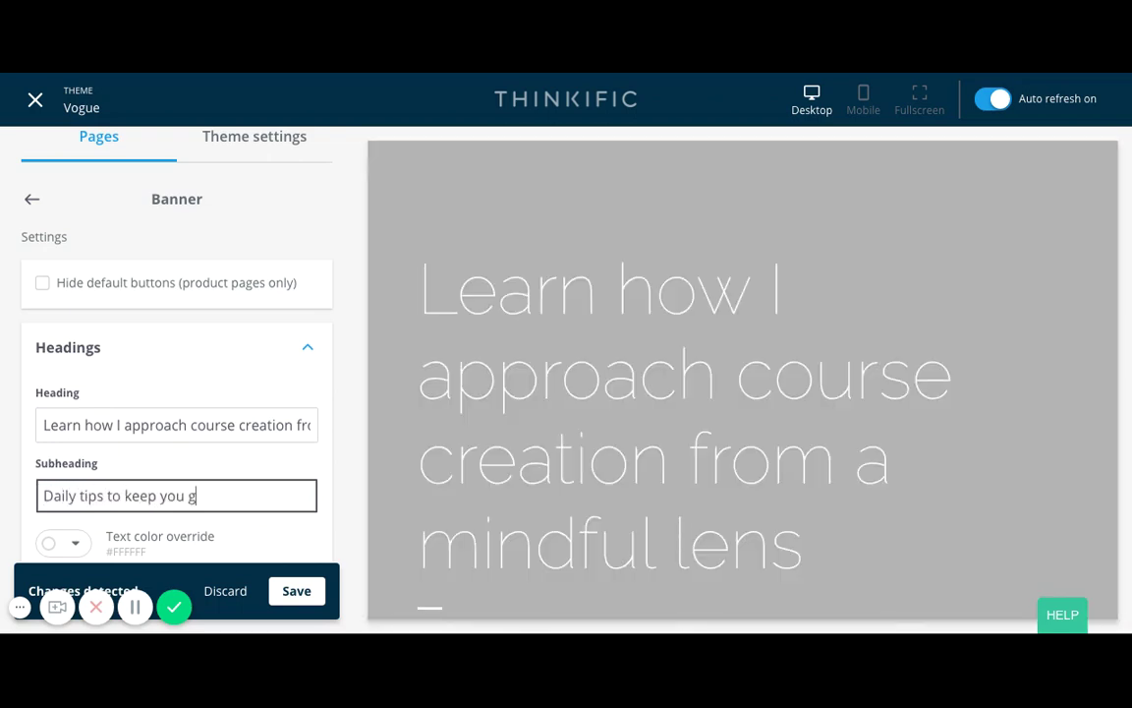
text(rounded and)
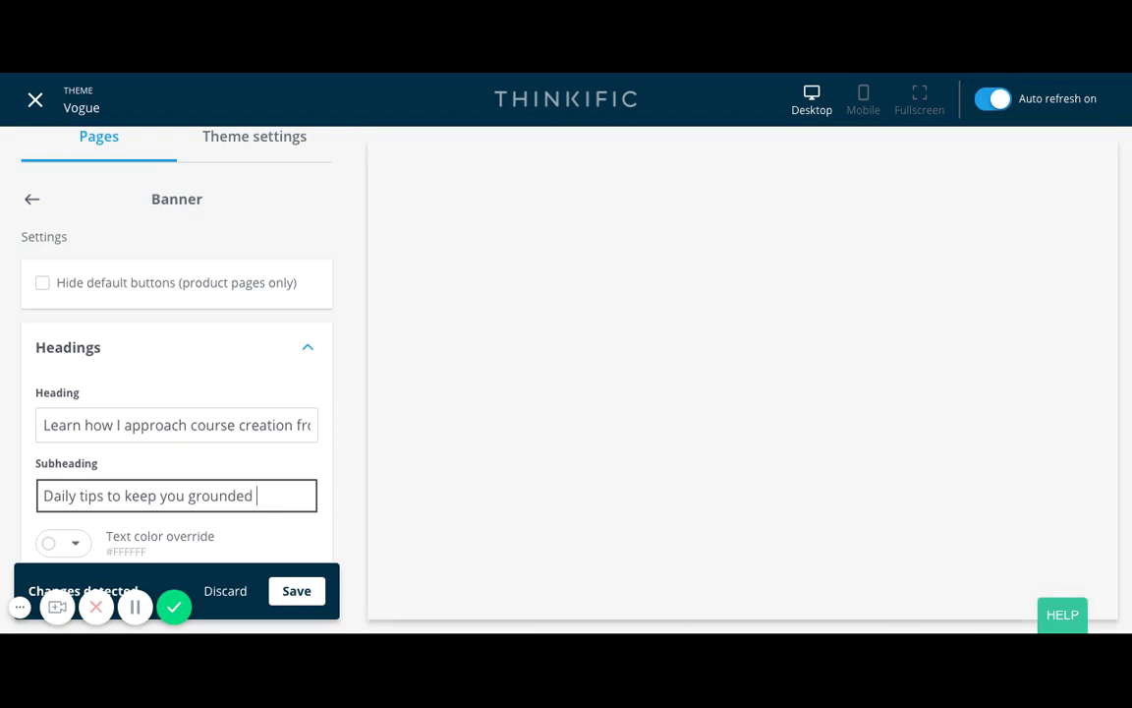
text( moving)
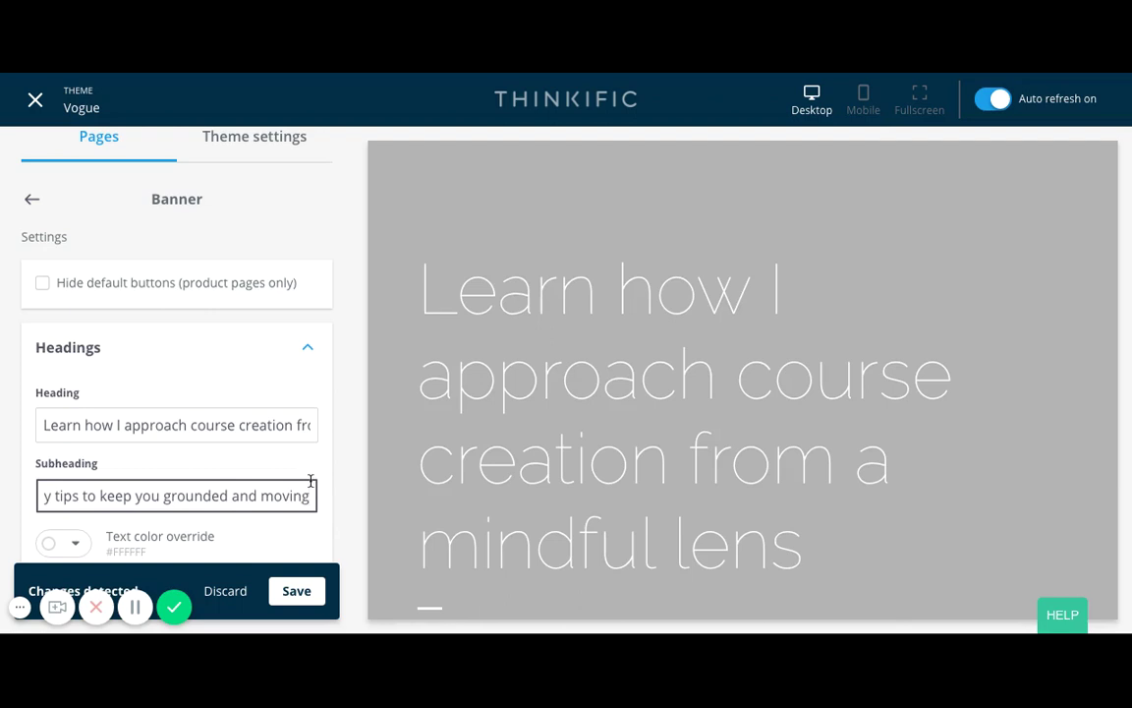
Step: Save the banner changes
scroll(311, 482, down, 1)
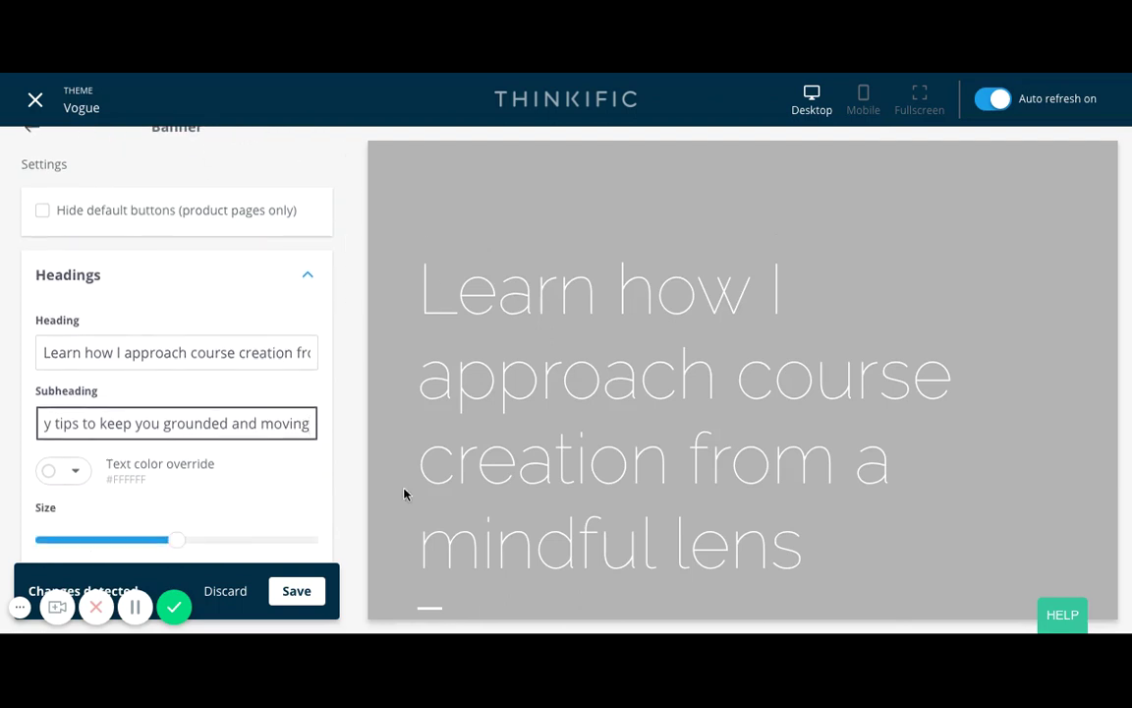
scroll(617, 484, down, 2)
scroll(651, 357, up, 3)
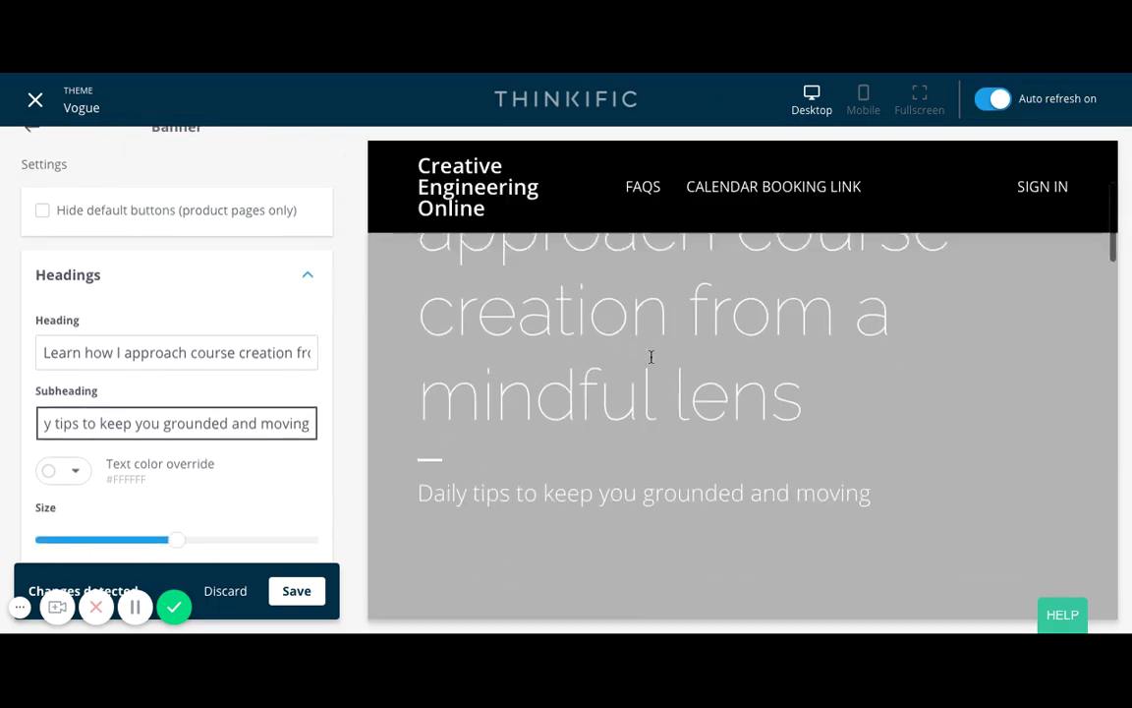
scroll(249, 404, down, 2)
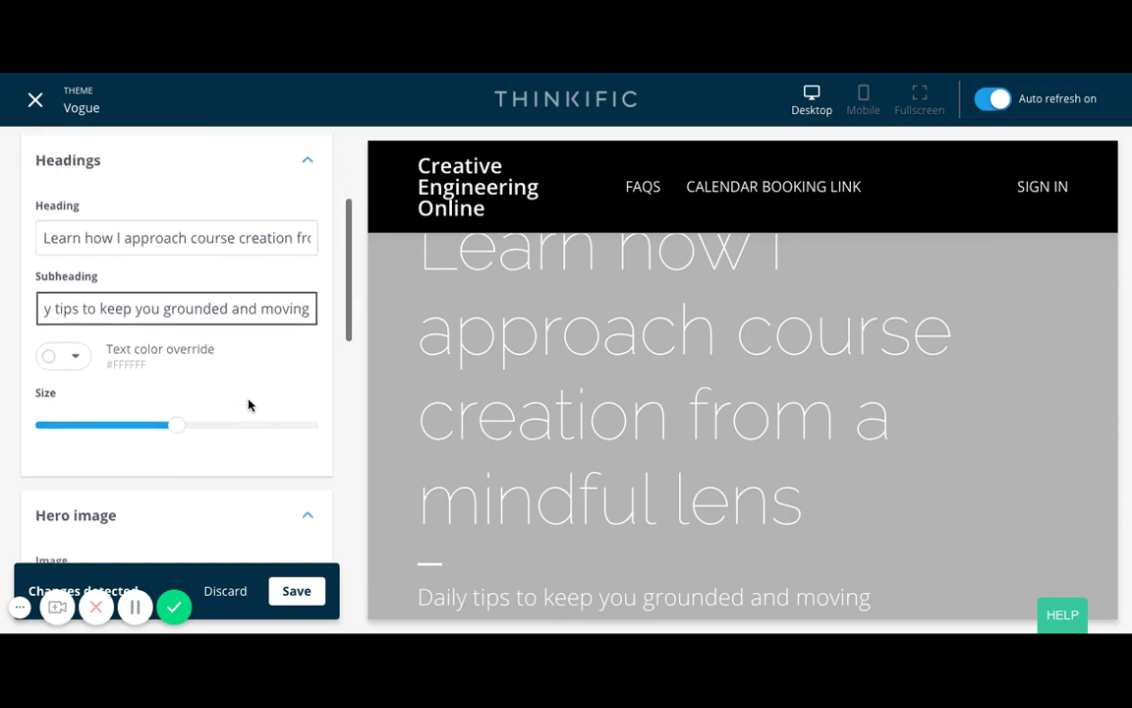
click(296, 591)
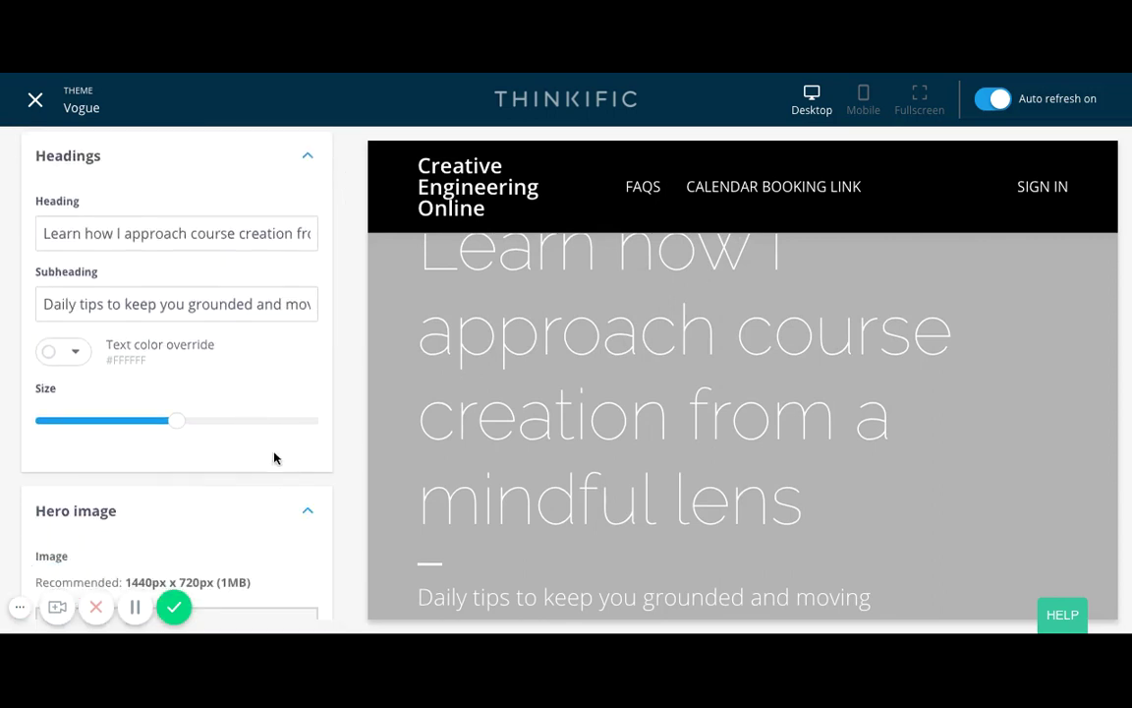
scroll(274, 458, down, 5)
Step: Go back to the page sections and open the Icons & text section settings
scroll(260, 389, up, 8)
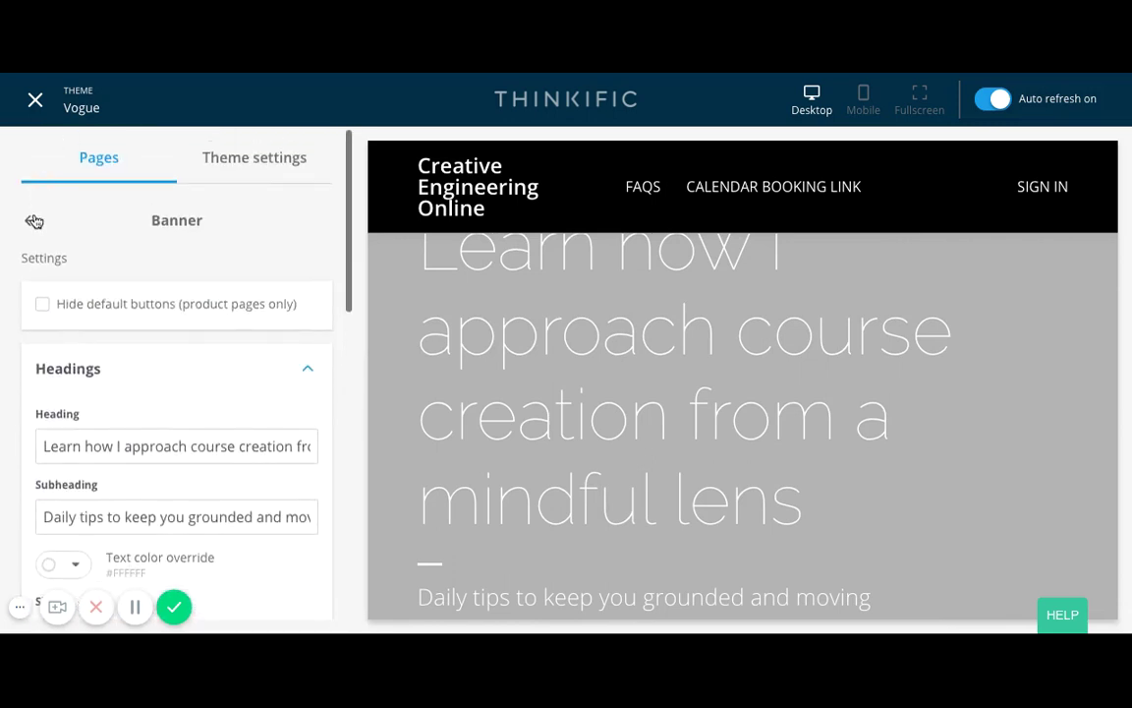
click(32, 220)
scroll(210, 437, down, 1)
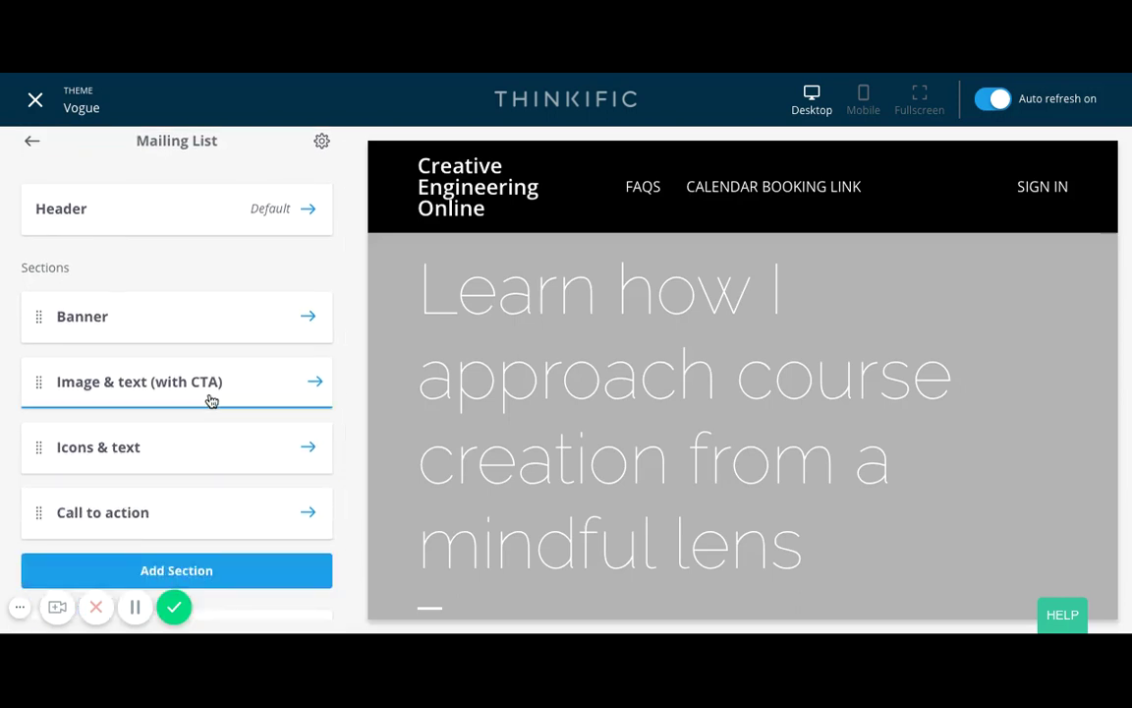
click(134, 457)
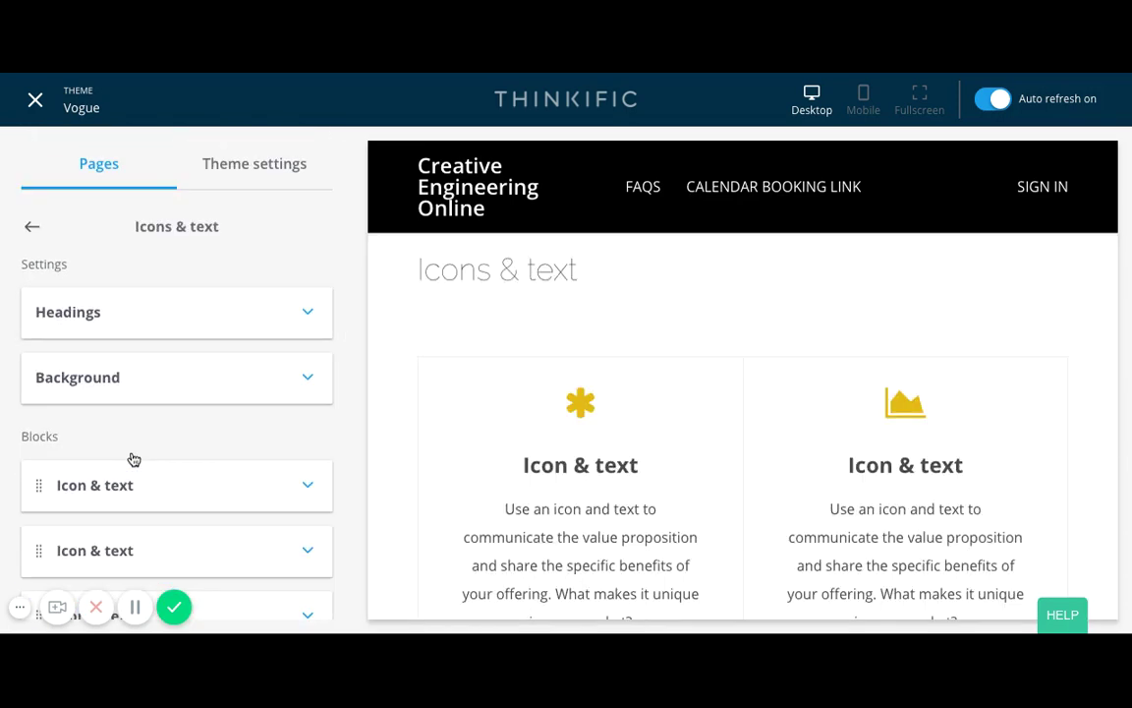
scroll(556, 465, down, 5)
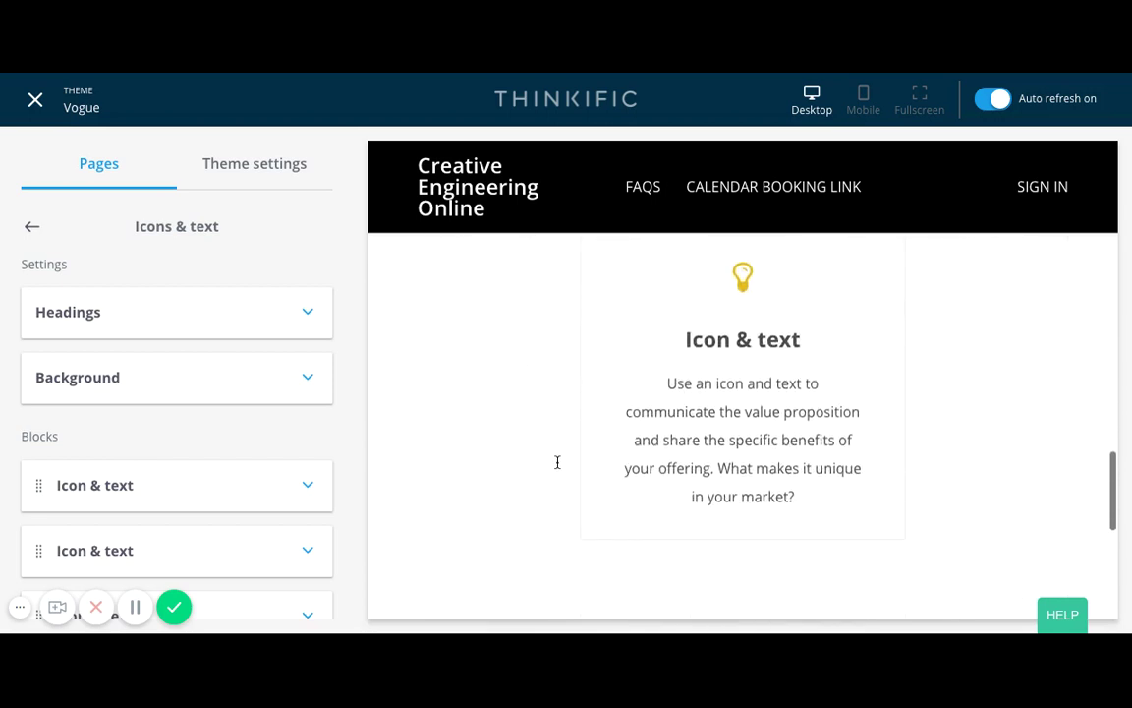
scroll(797, 413, up, 4)
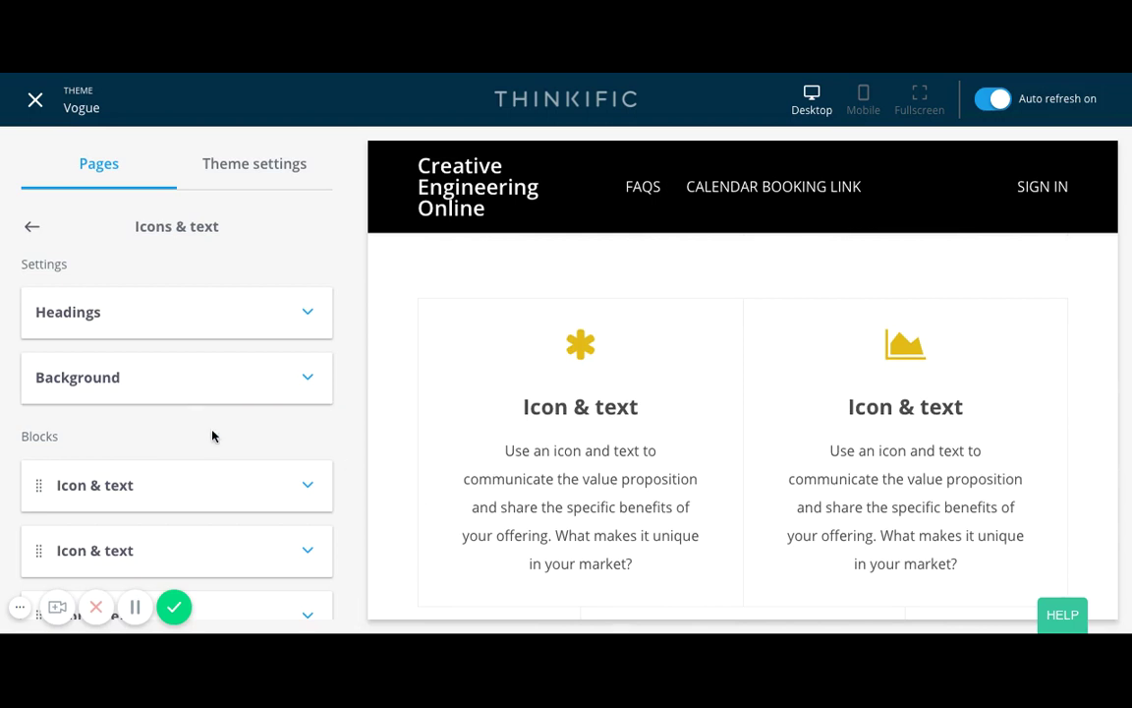
scroll(177, 393, down, 2)
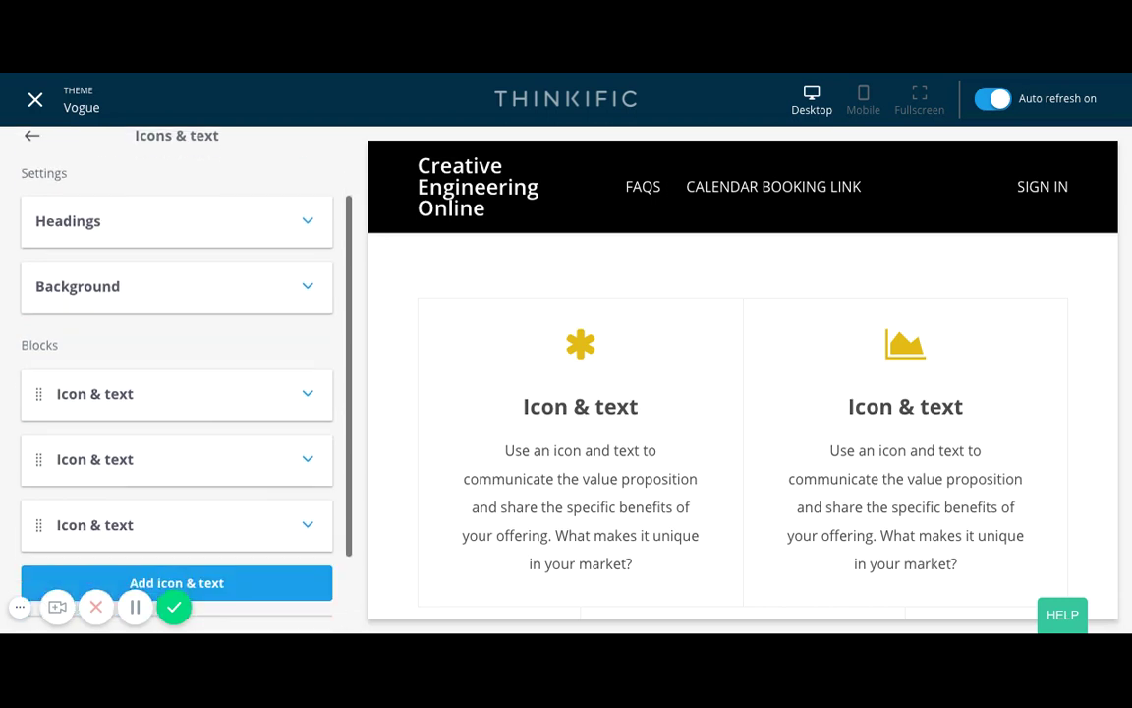
Step: Rename the first Icon & text block to 'Join here'
click(224, 396)
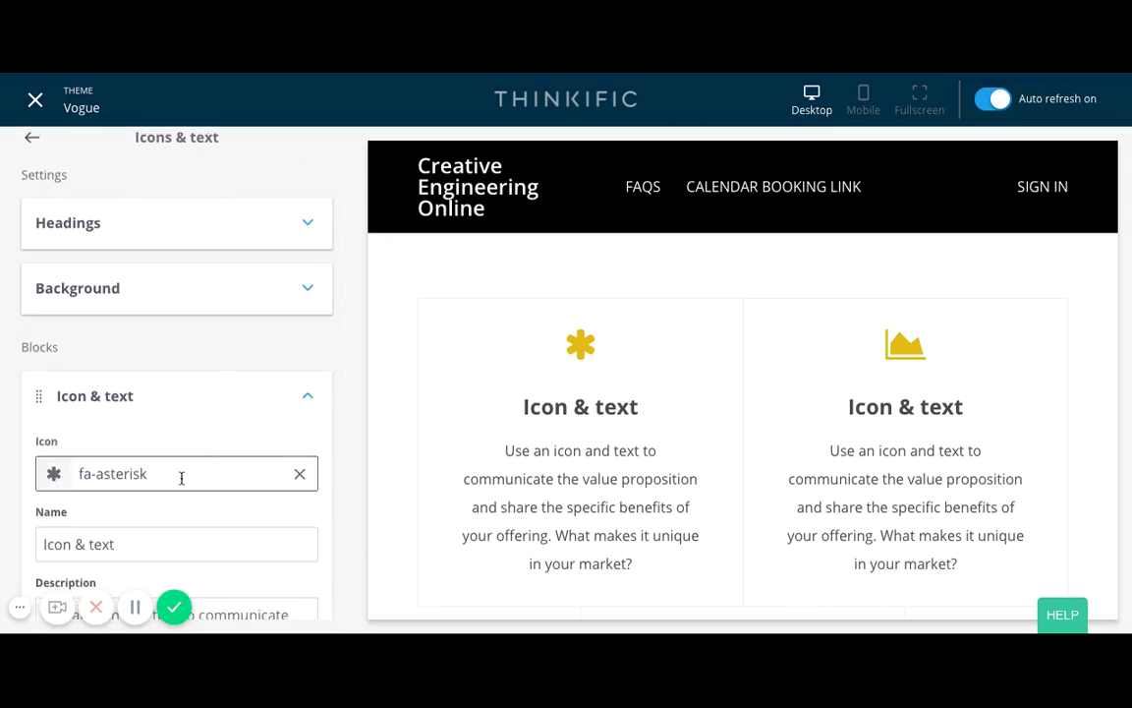
scroll(181, 478, down, 2)
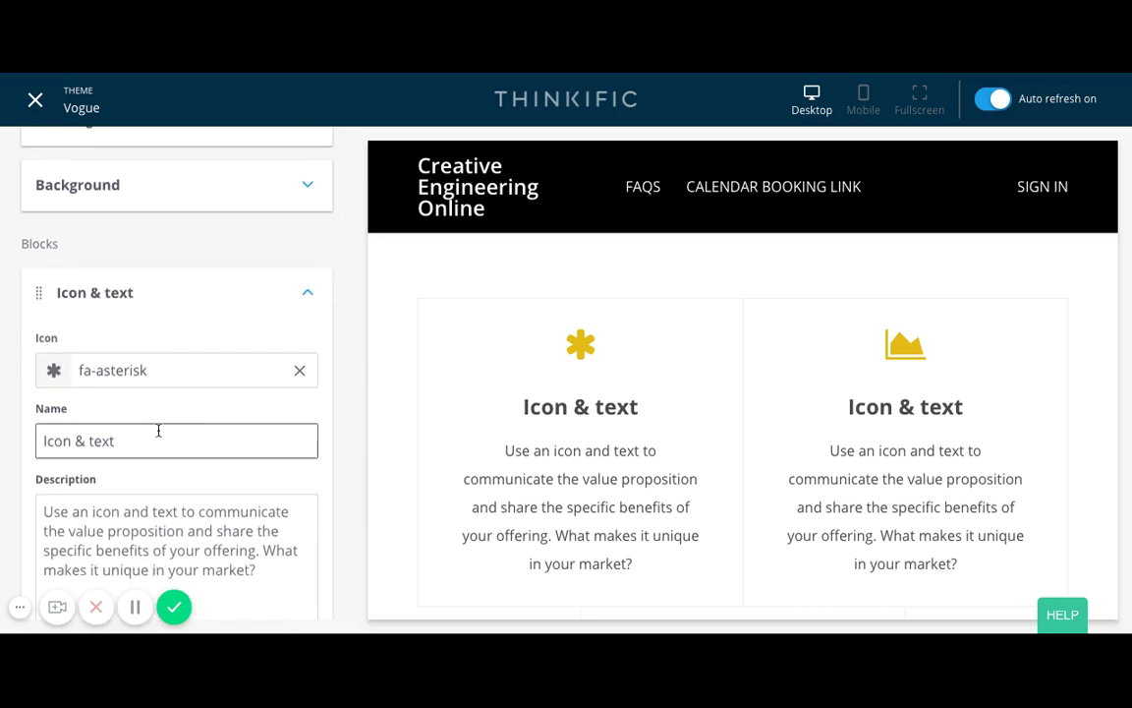
triple_click(158, 429)
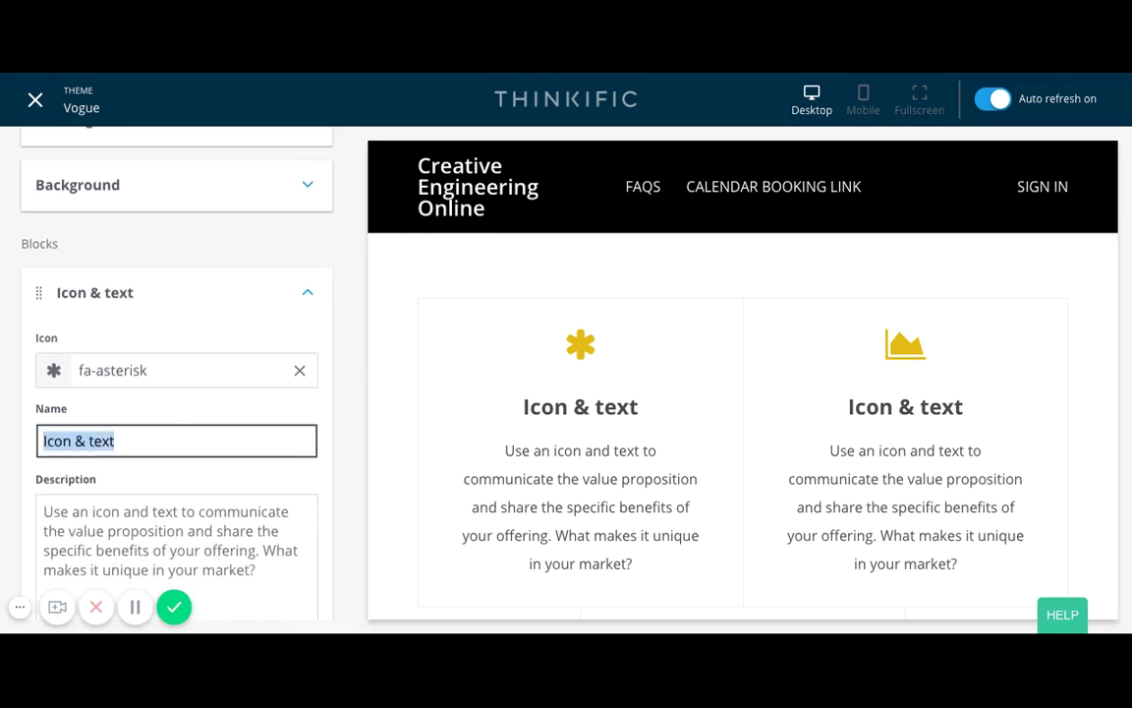
text(Join here)
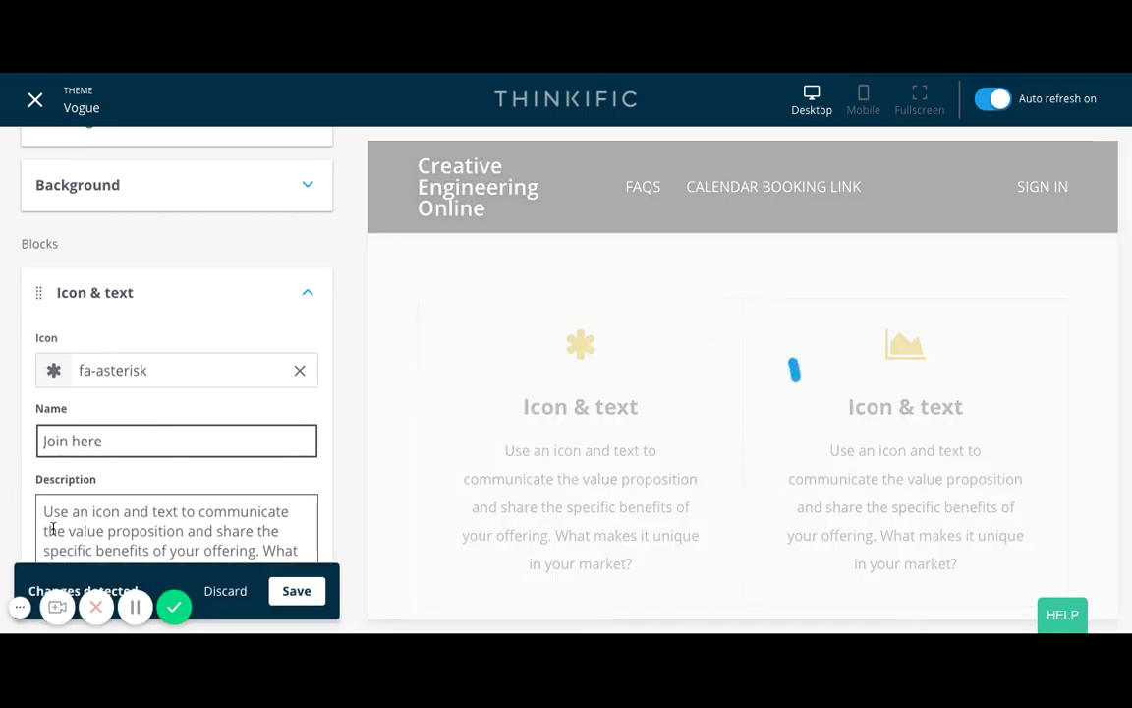
Step: Replace the block's description with the pasted MailChimp signup form code
scroll(49, 528, down, 4)
click(267, 416)
key(ctrl+a)
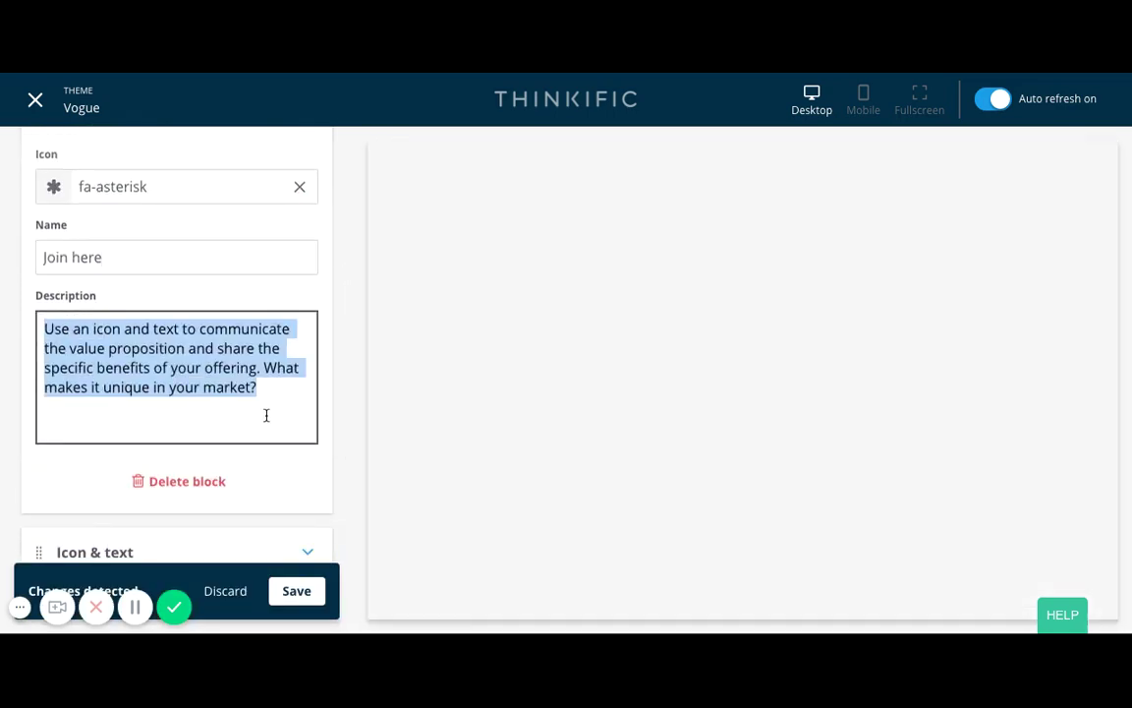
key(ctrl+z)
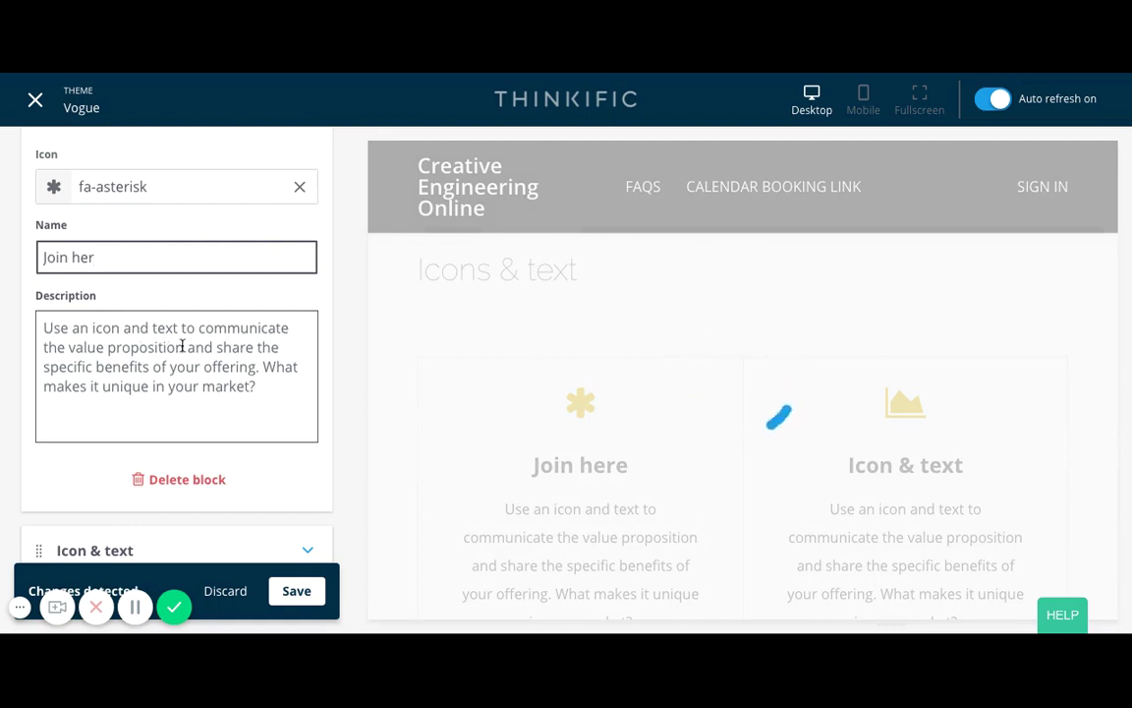
text(e)
drag(175, 387, 274, 399)
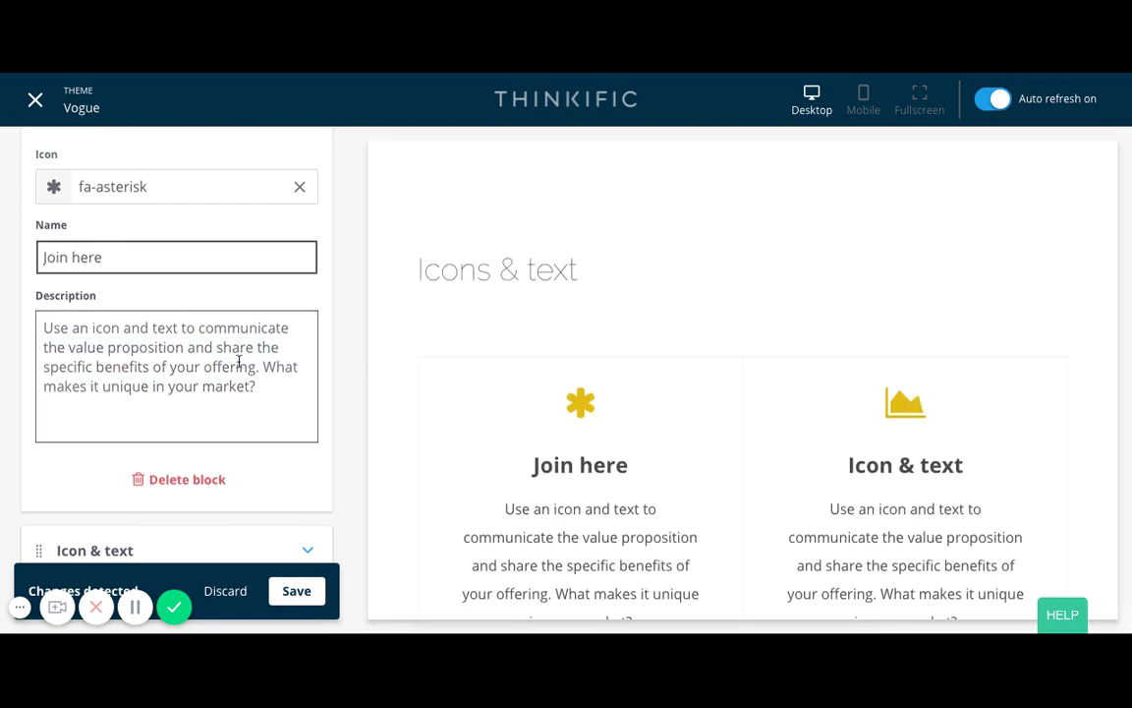
drag(239, 361, 288, 385)
key(ctrl+a)
key(BackSpace)
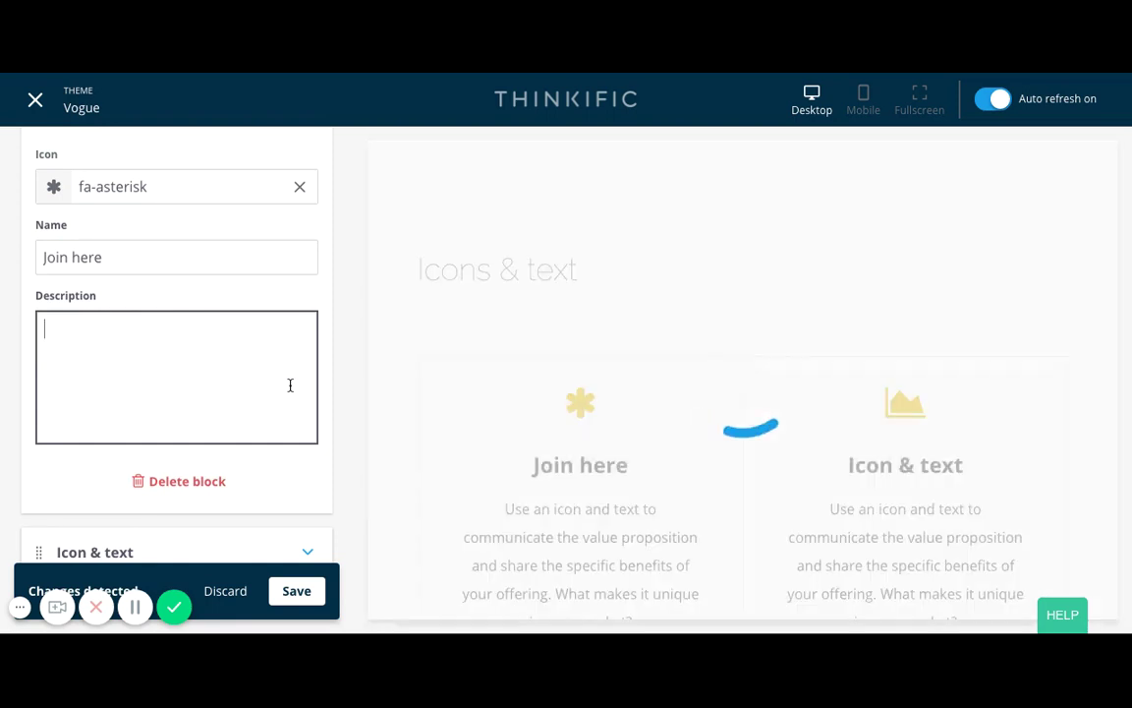
key(ctrl+v)
scroll(250, 455, down, 3)
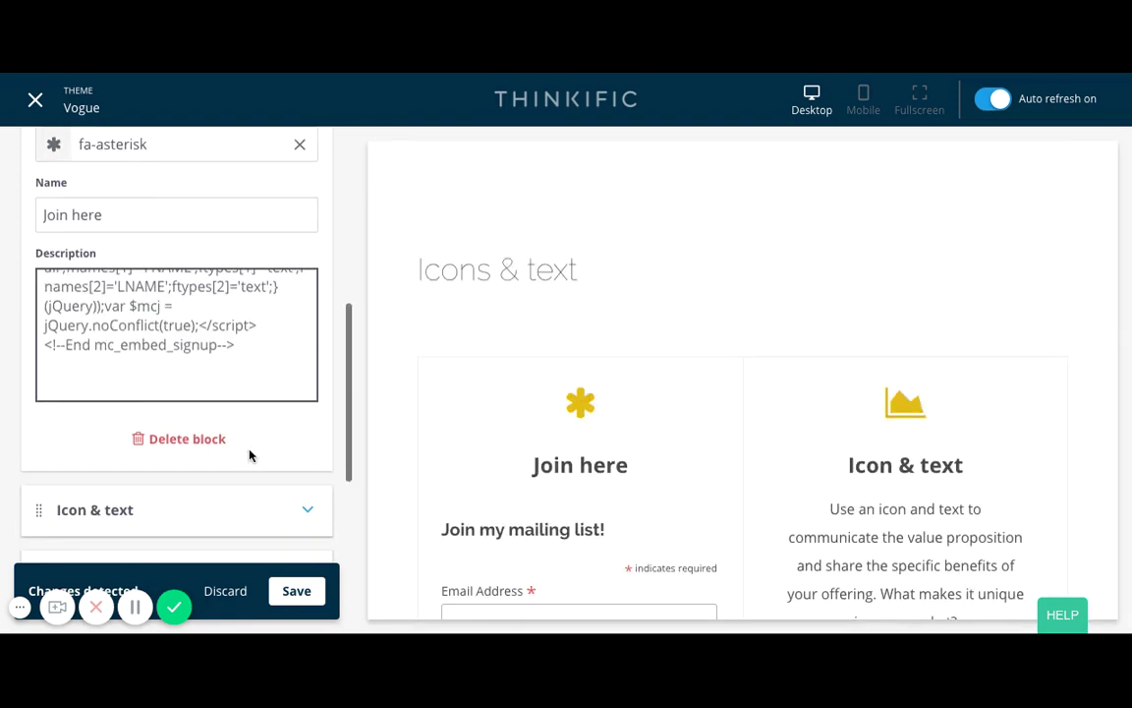
scroll(192, 417, up, 1)
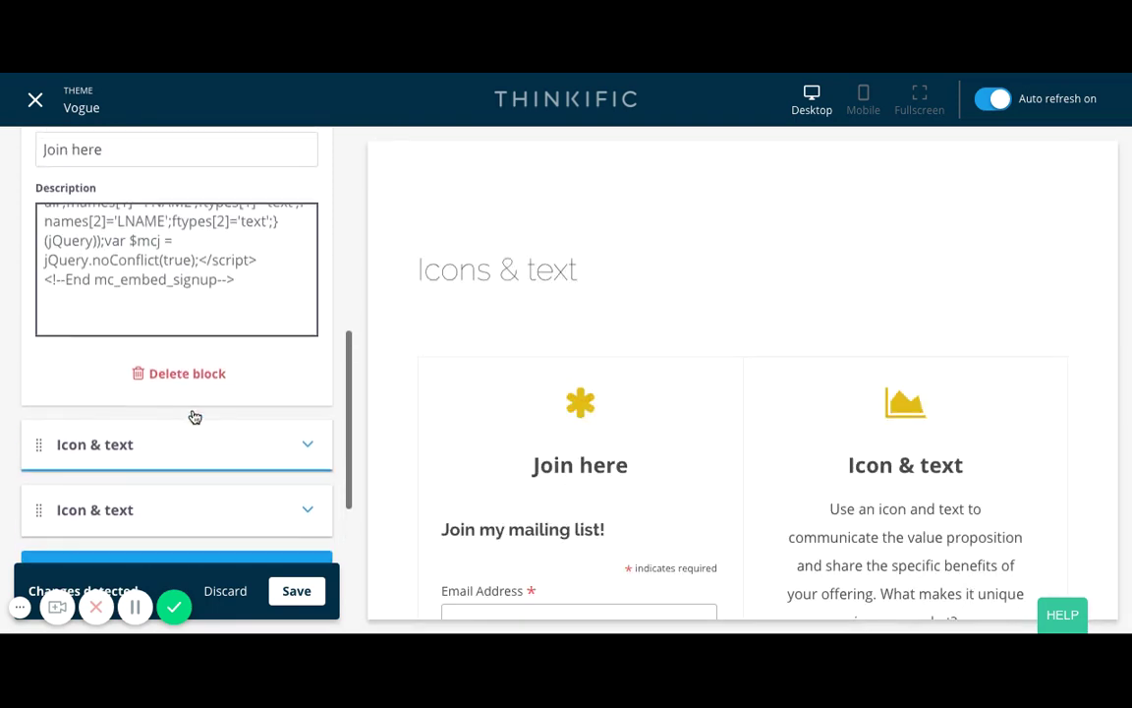
scroll(191, 417, down, 2)
Step: Delete the chart icon block and expand the remaining lightbulb block
click(189, 402)
scroll(187, 402, down, 4)
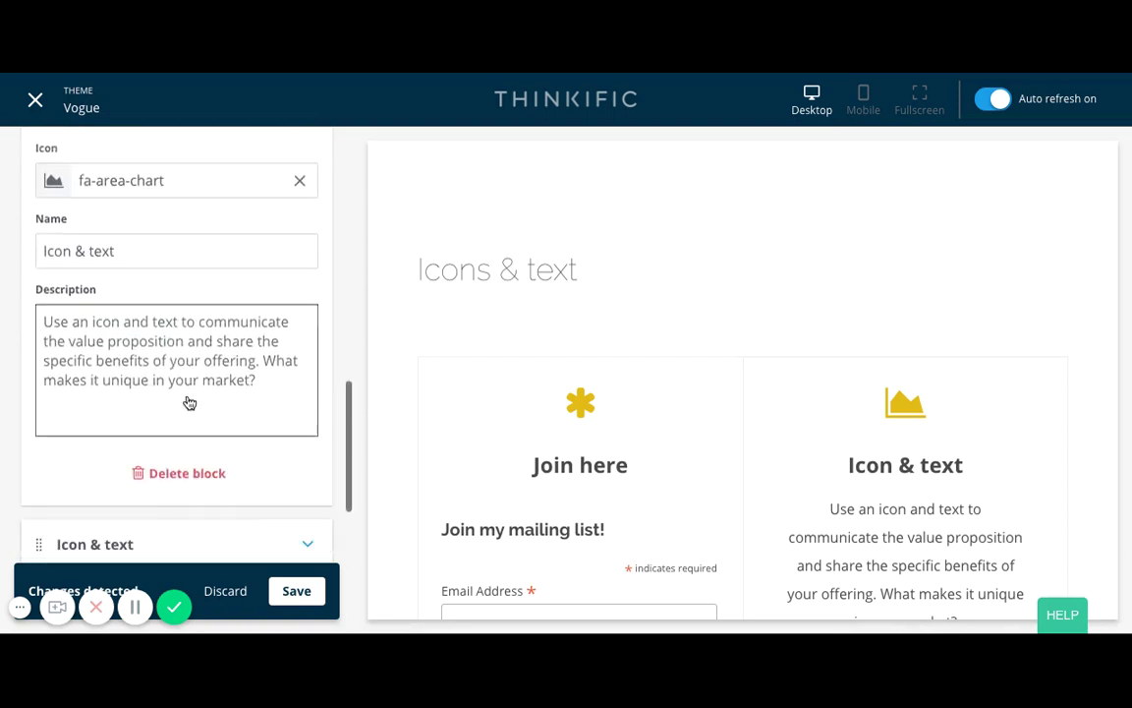
click(189, 402)
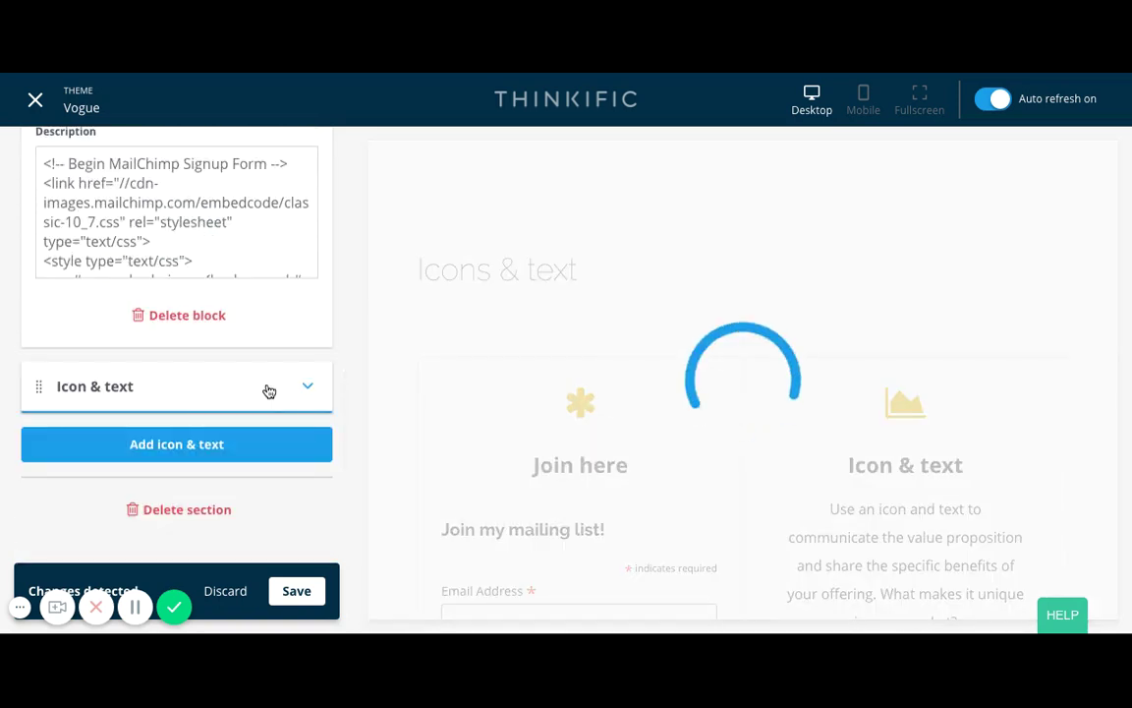
click(188, 395)
scroll(185, 399, down, 1)
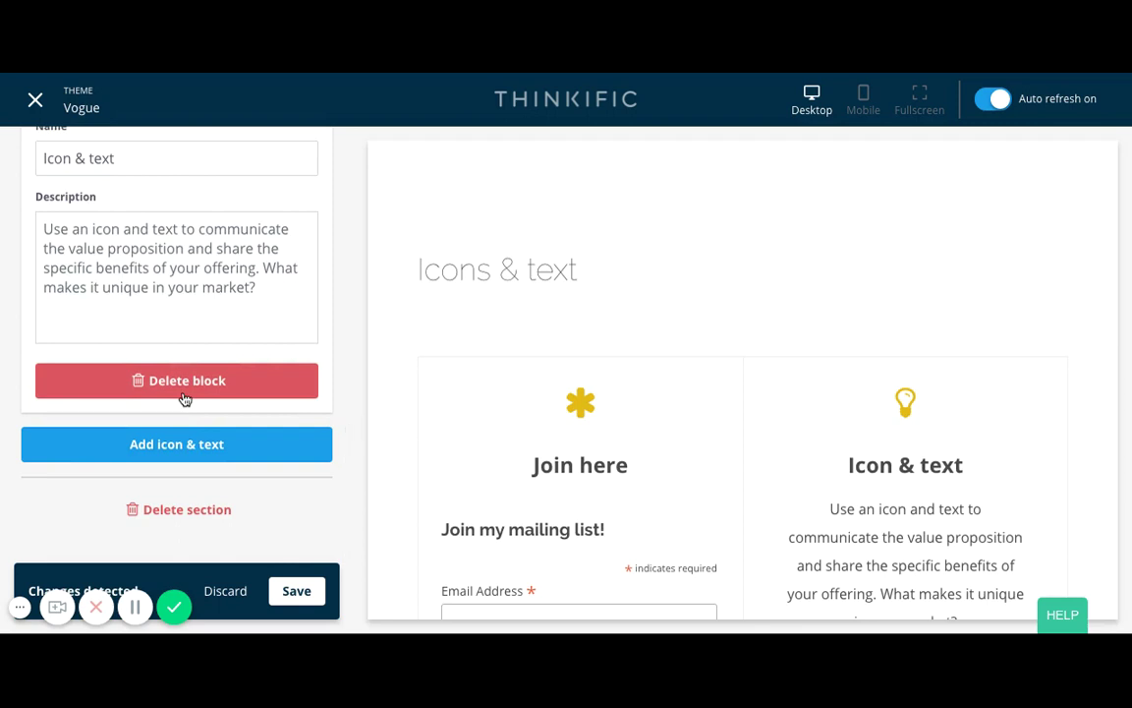
Step: Delete the lightbulb Icon & text block
click(185, 398)
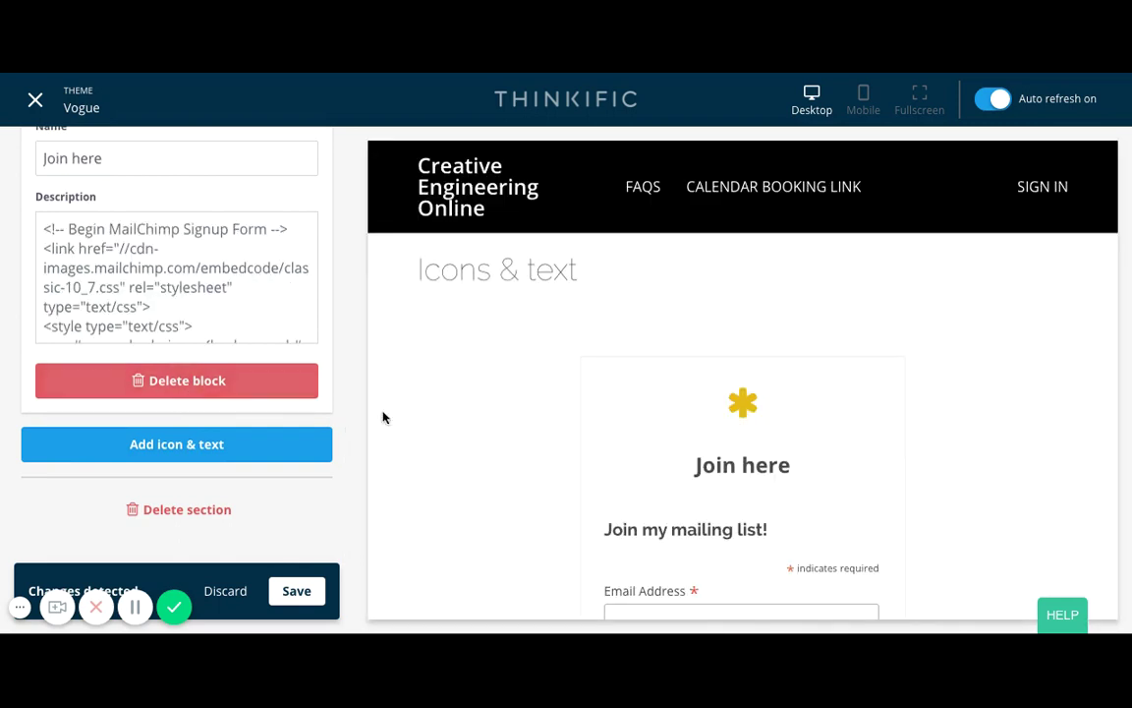
scroll(647, 526, down, 3)
scroll(647, 526, up, 4)
scroll(647, 526, down, 3)
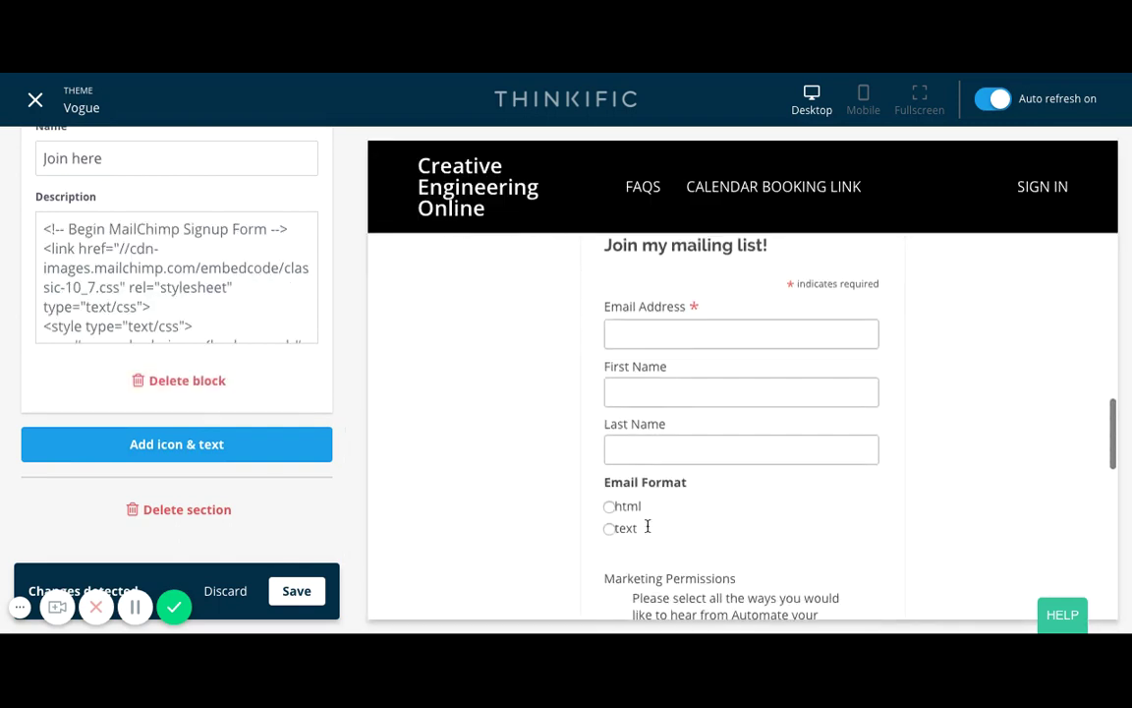
scroll(647, 526, up, 3)
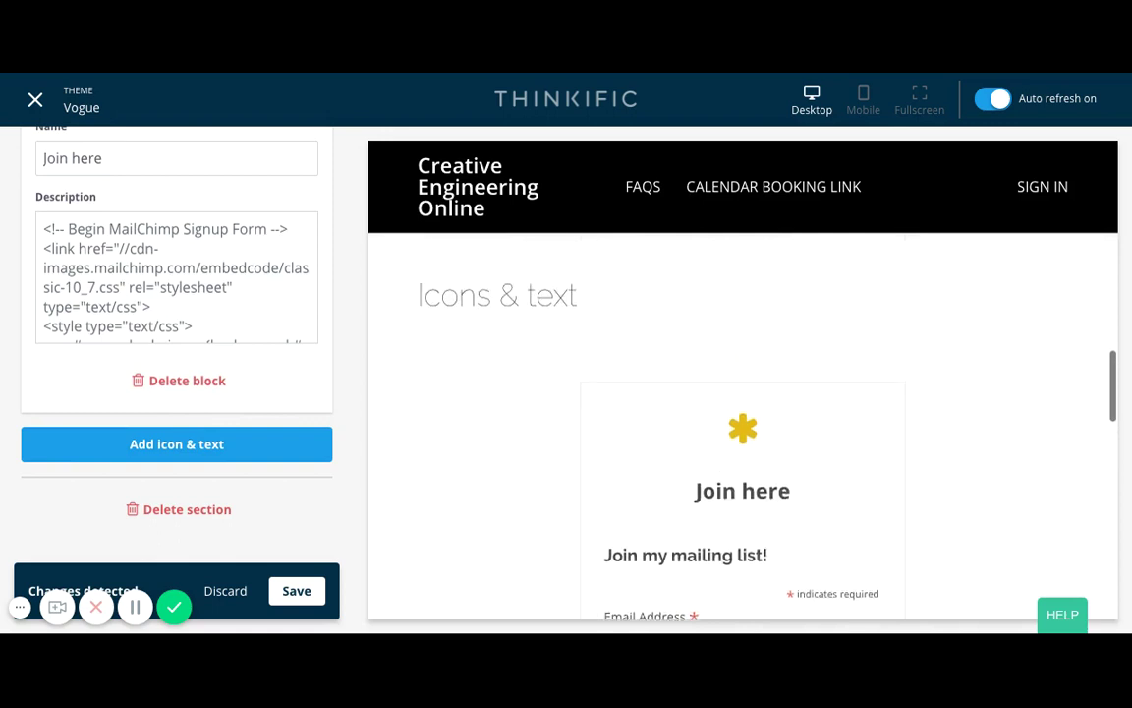
Step: Save the Mailing List page changes
click(303, 594)
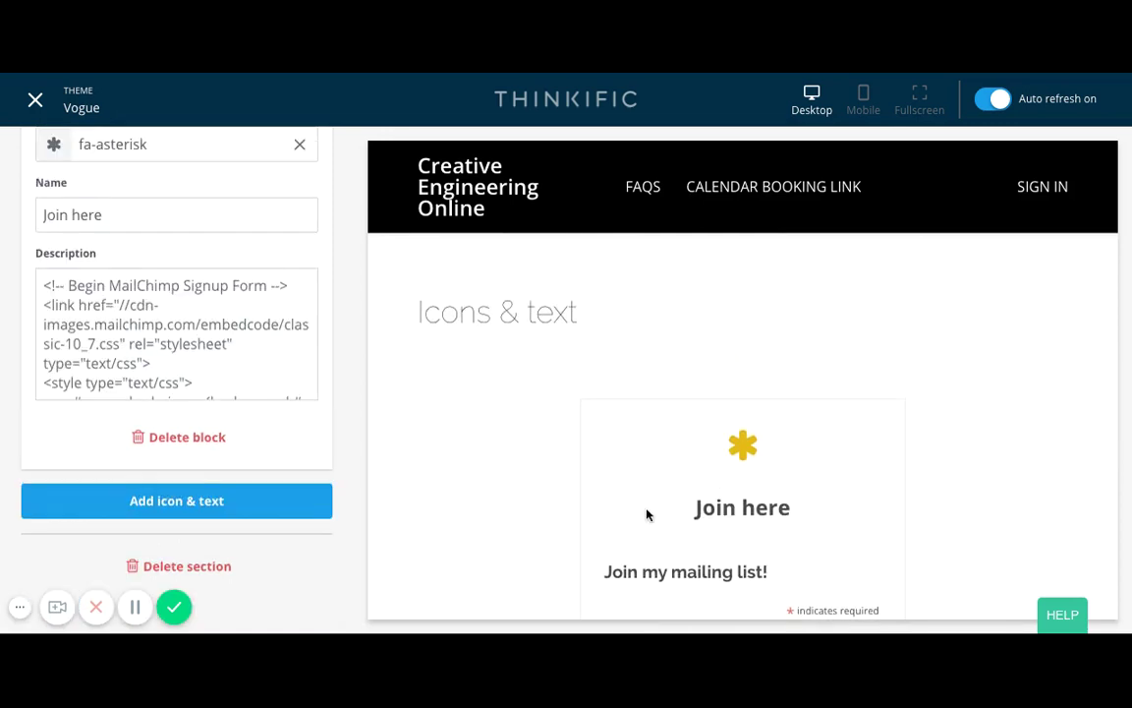
scroll(646, 513, up, 2)
scroll(647, 513, down, 3)
scroll(647, 513, down, 2)
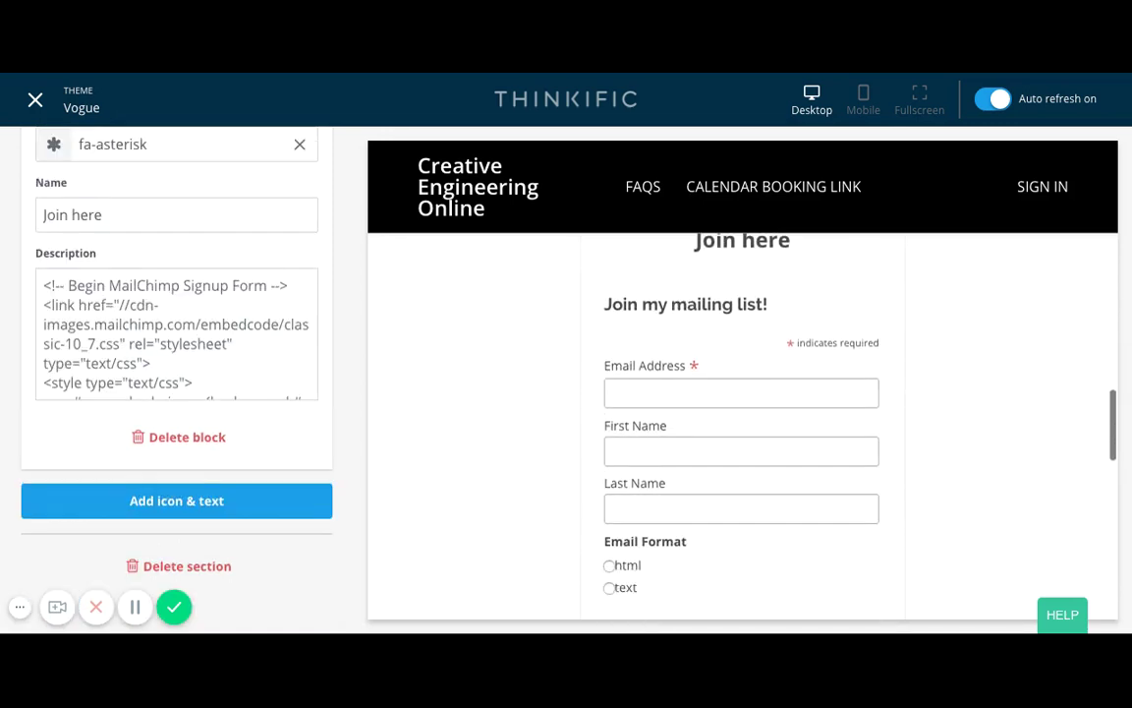
scroll(386, 455, up, 1)
Step: Delete the 'Join here' block, then open the Image & text (with CTA) section settings
click(212, 439)
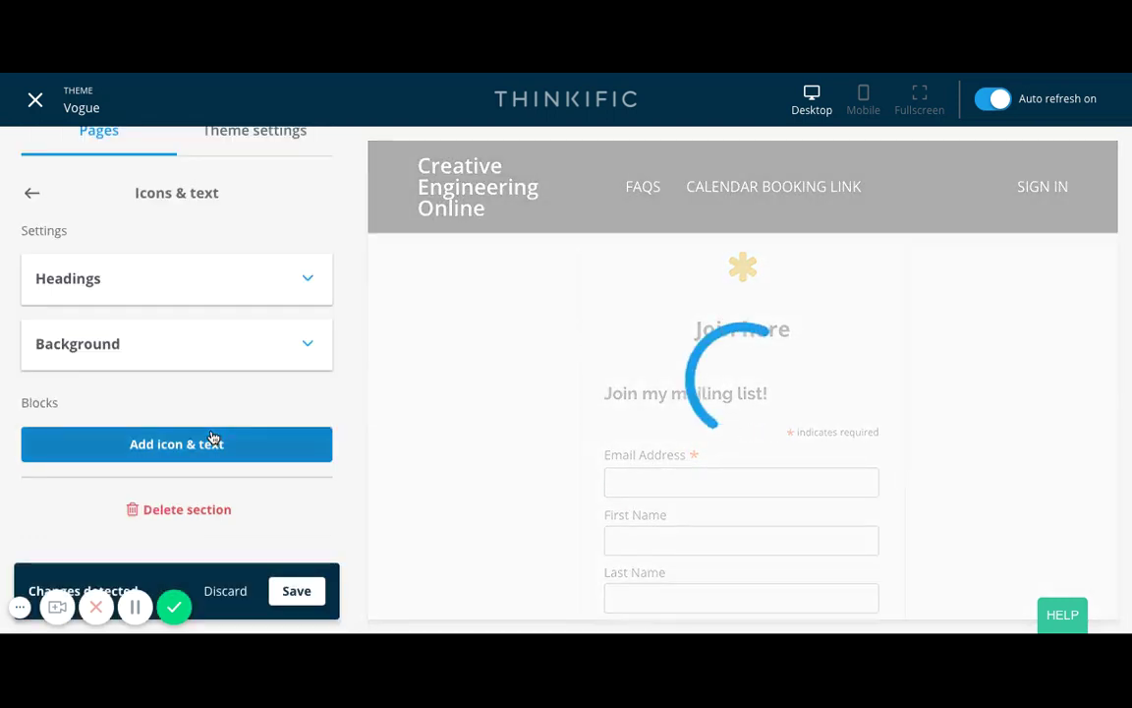
scroll(187, 352, up, 1)
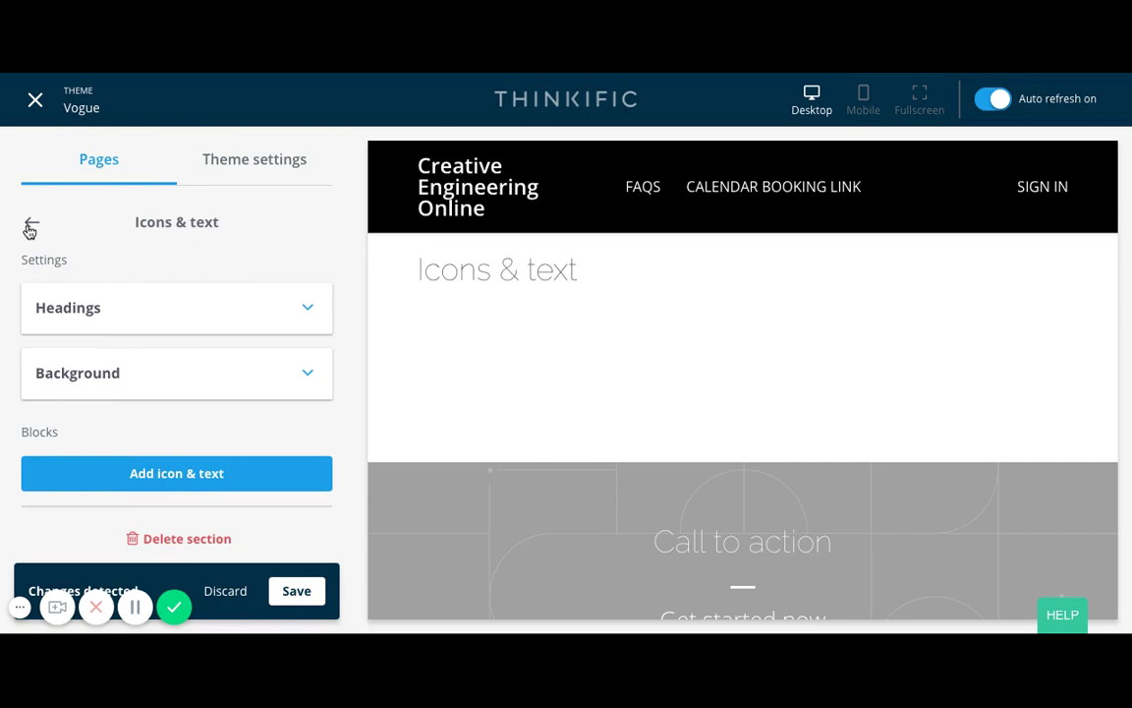
click(31, 227)
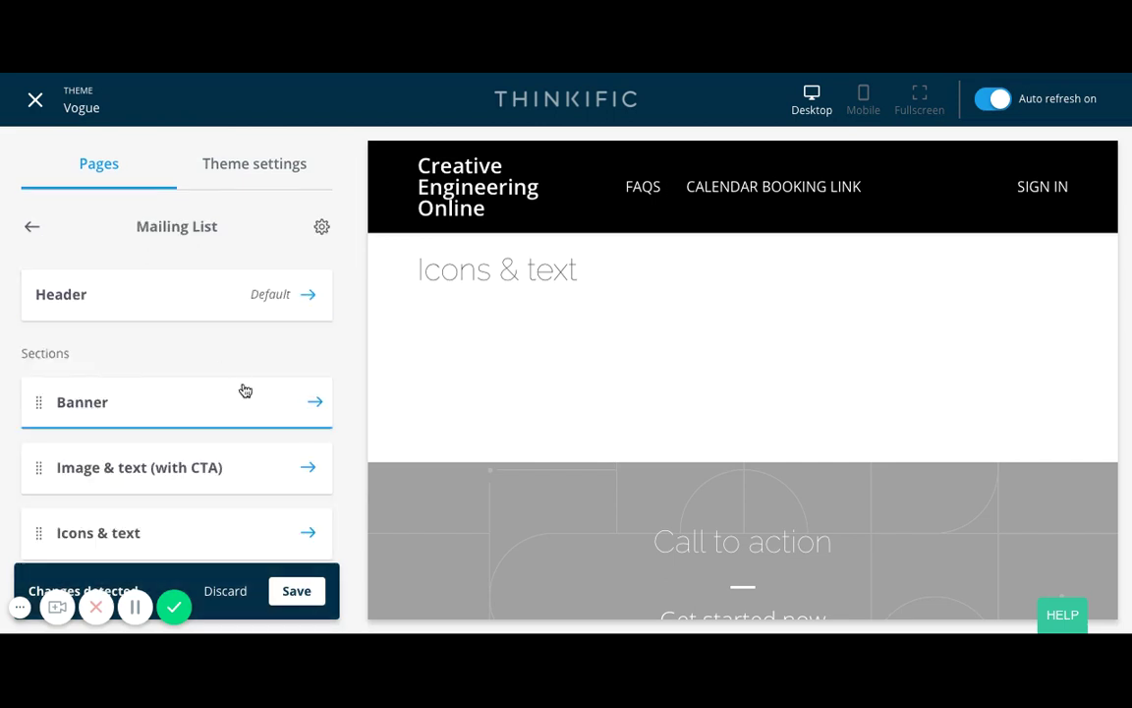
scroll(245, 391, down, 4)
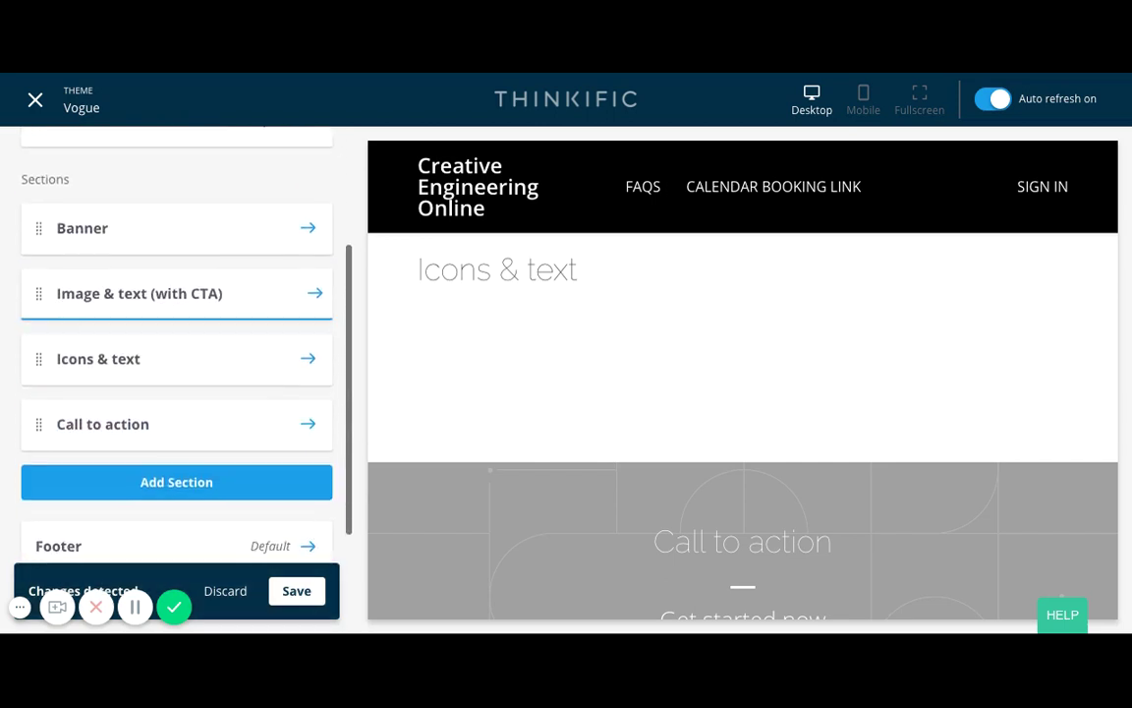
click(201, 287)
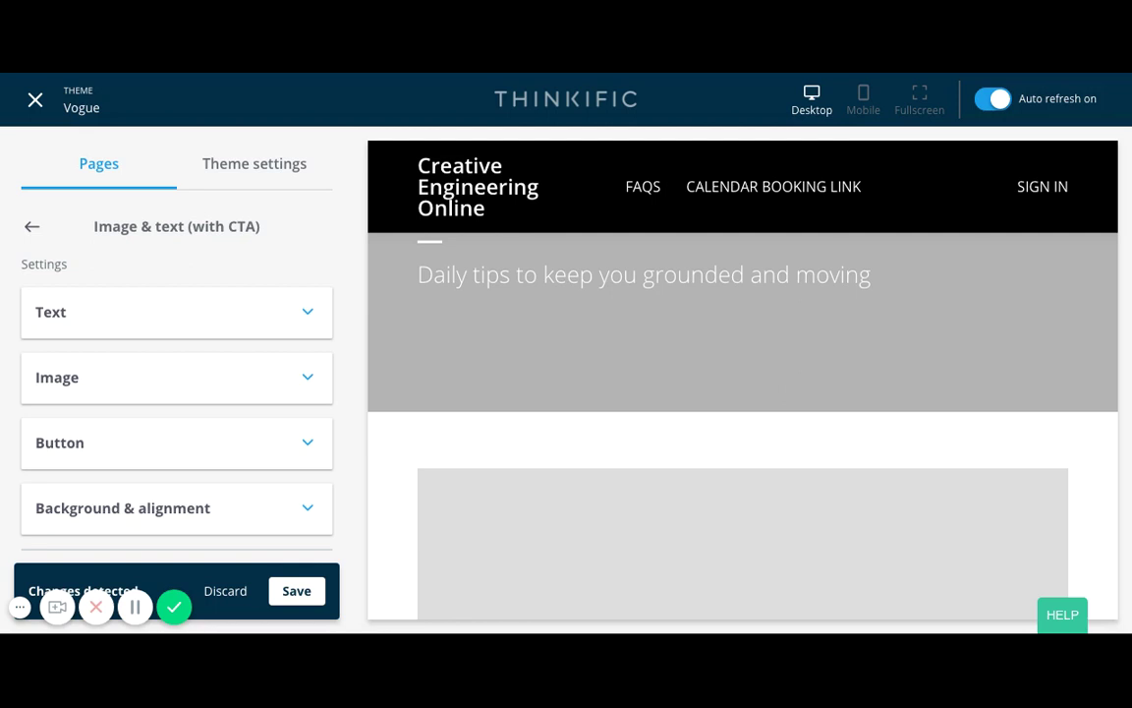
Step: Clear the placeholder image from the Image & text (with CTA) section's Image settings
scroll(433, 419, down, 1)
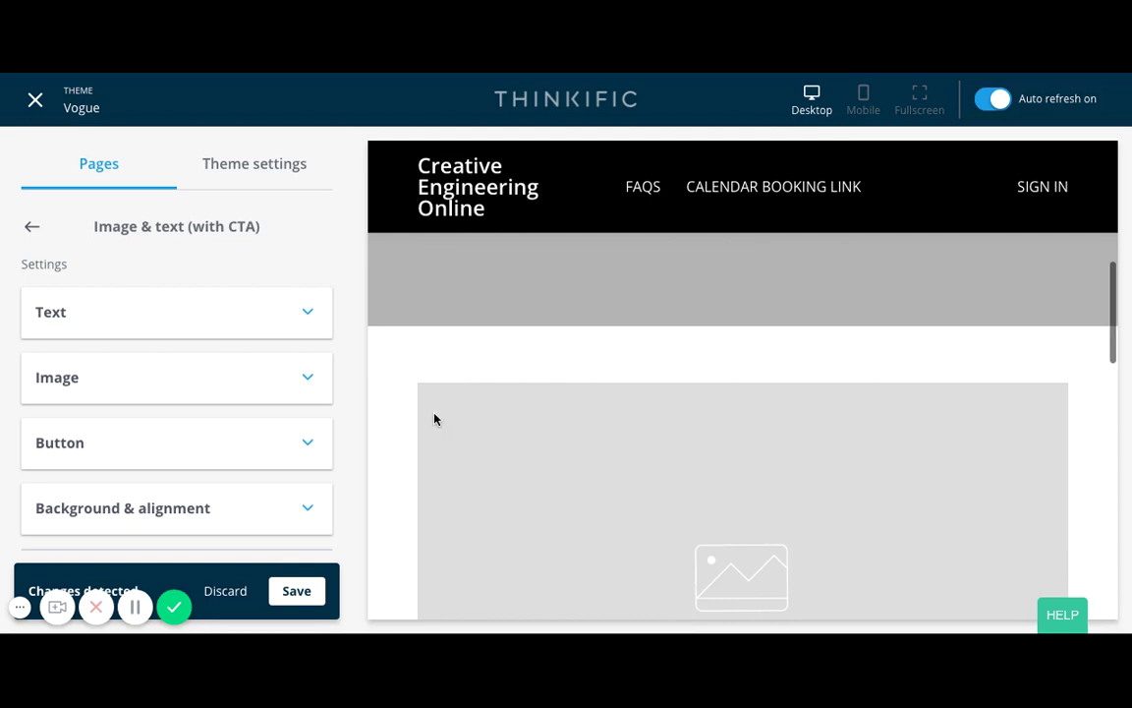
click(227, 381)
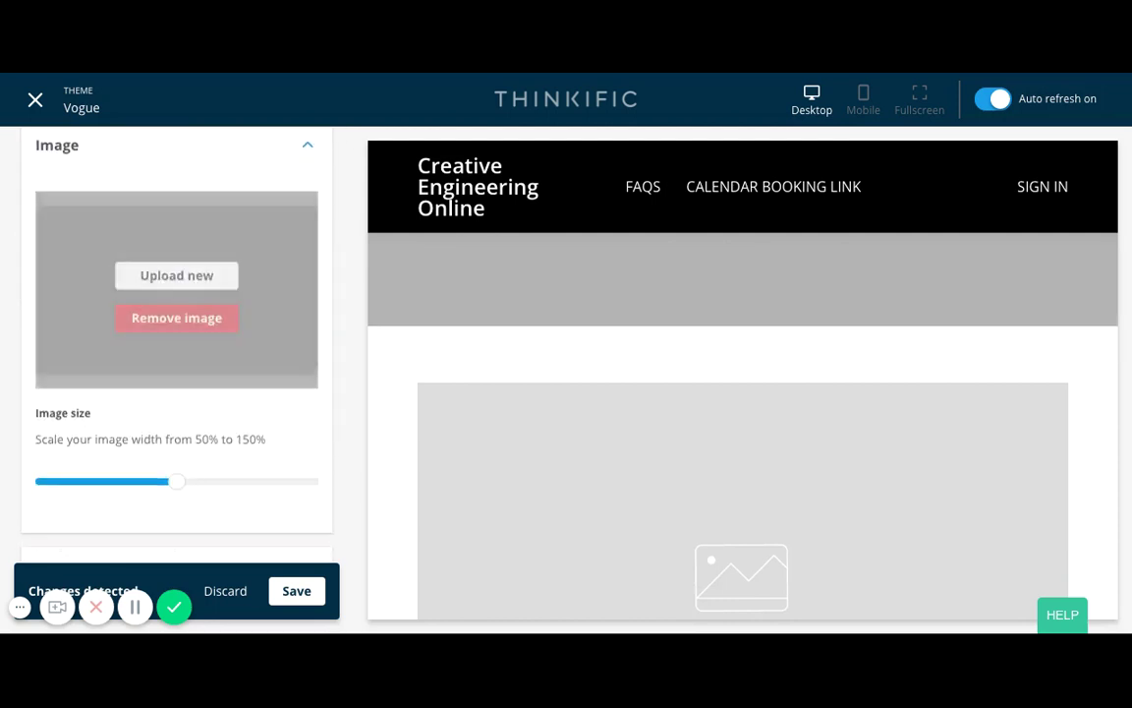
click(182, 322)
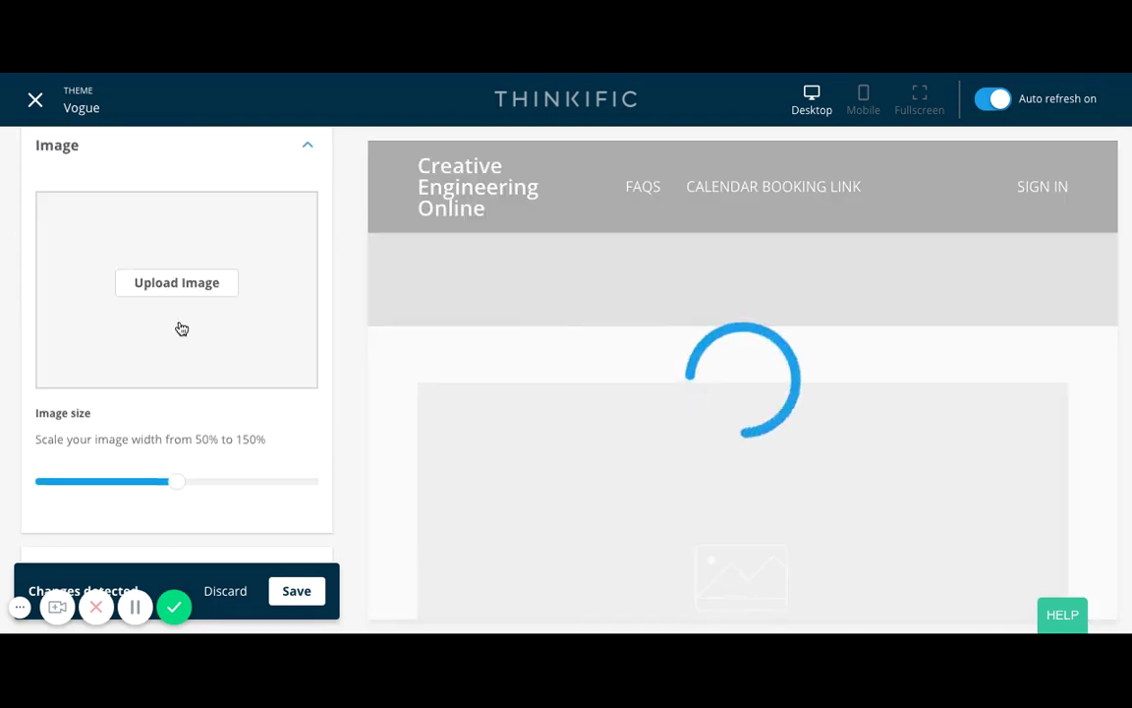
scroll(182, 329, up, 5)
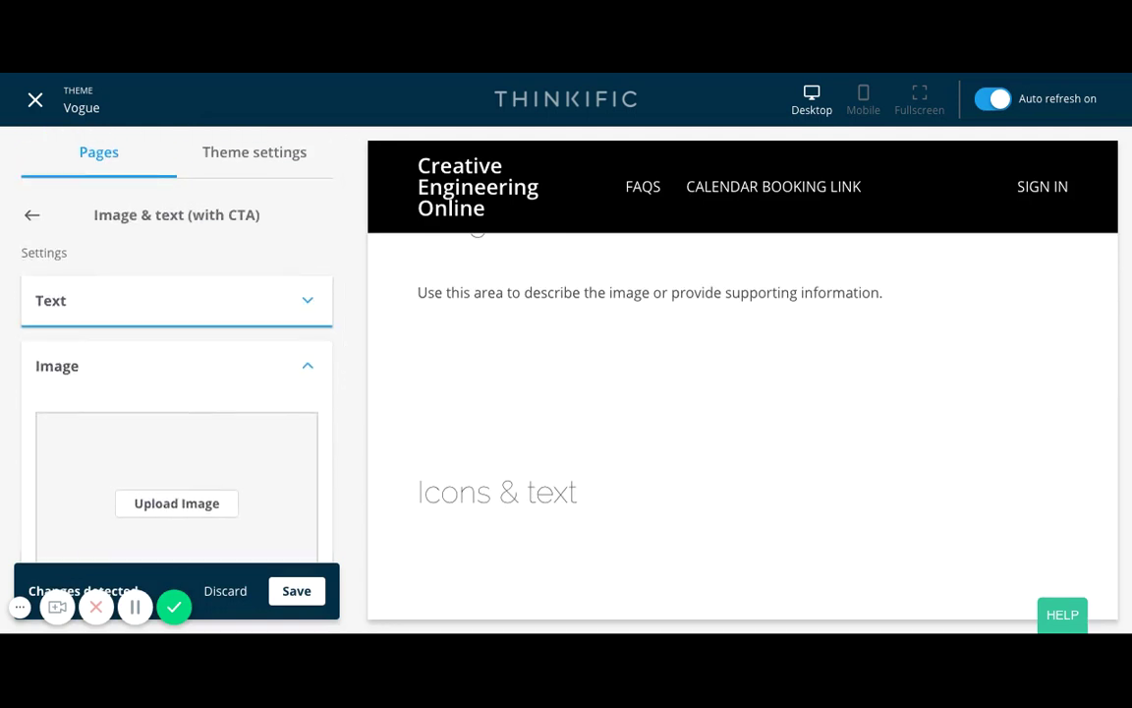
Step: Set the section heading to 'Learn from me'
click(177, 300)
click(240, 374)
key(ctrl+a)
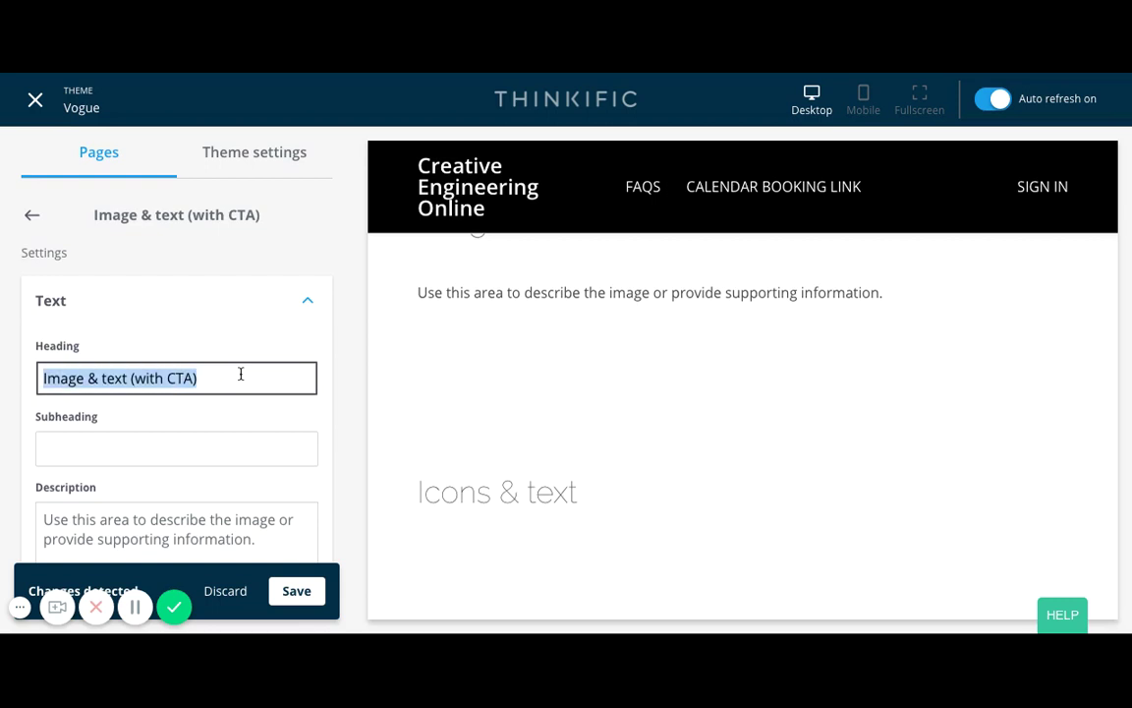
text(L)
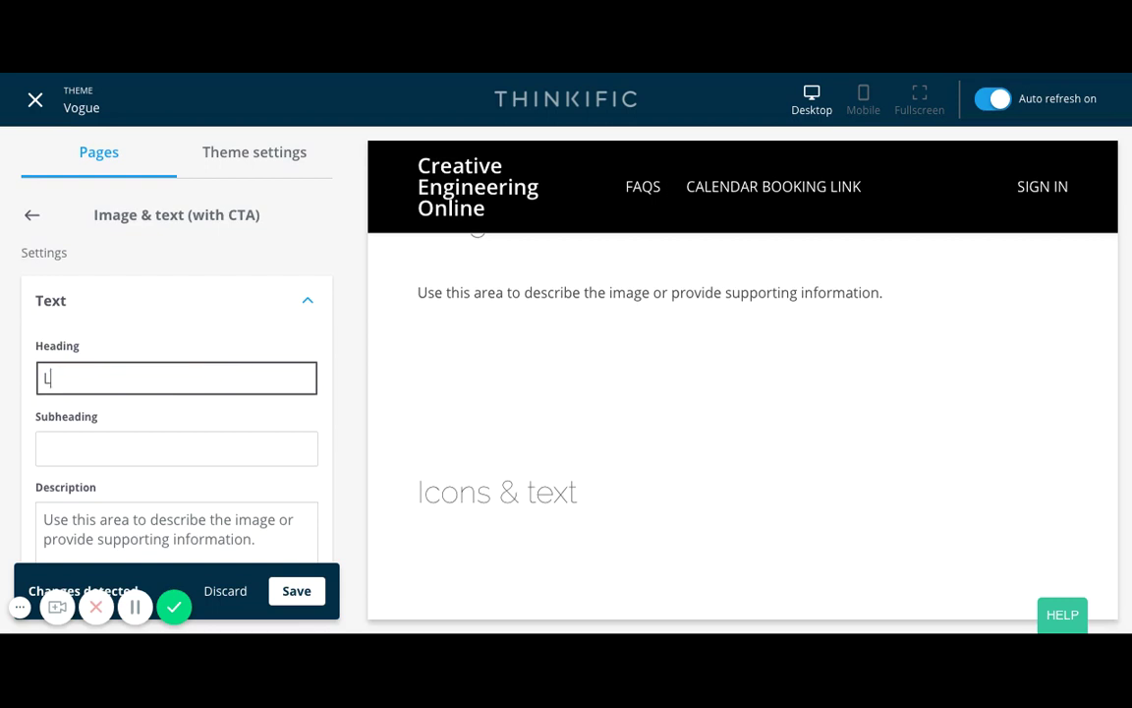
text(earn f)
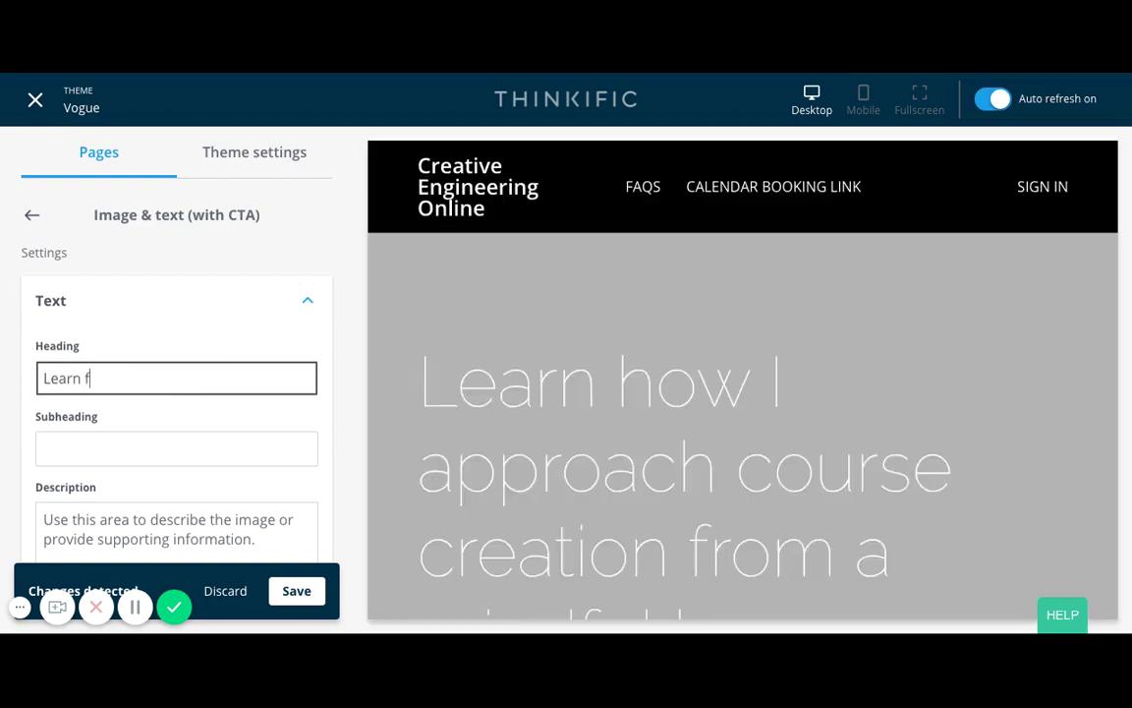
text(rom me!)
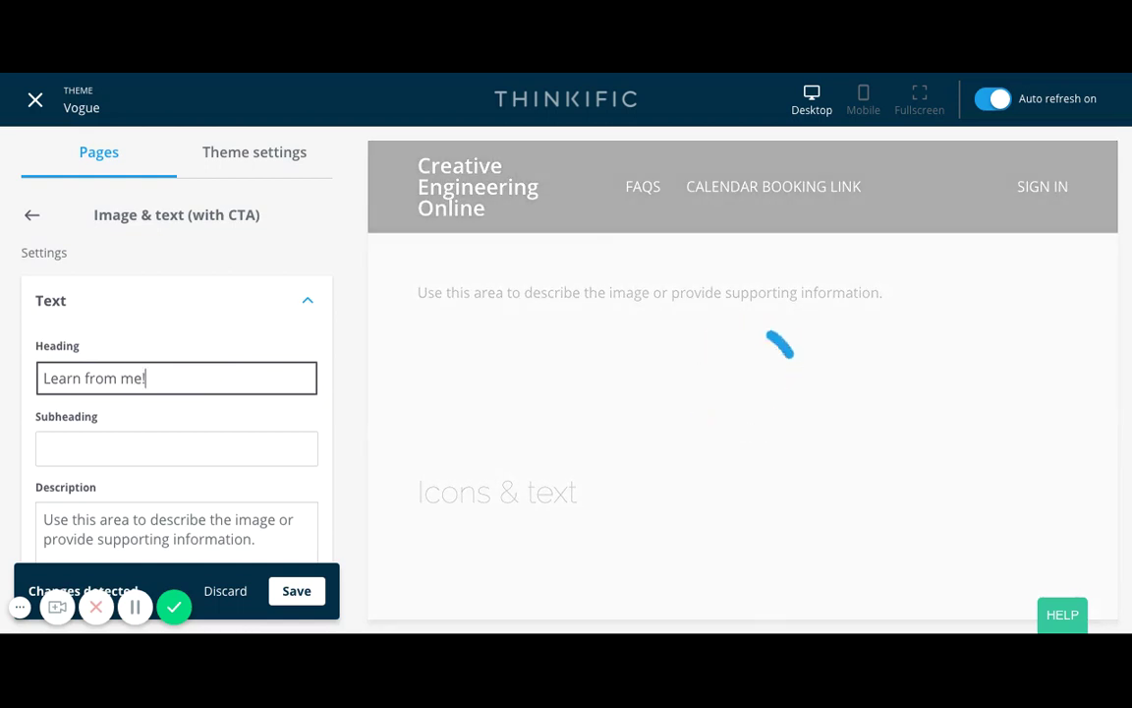
scroll(78, 440, down, 2)
triple_click(278, 399)
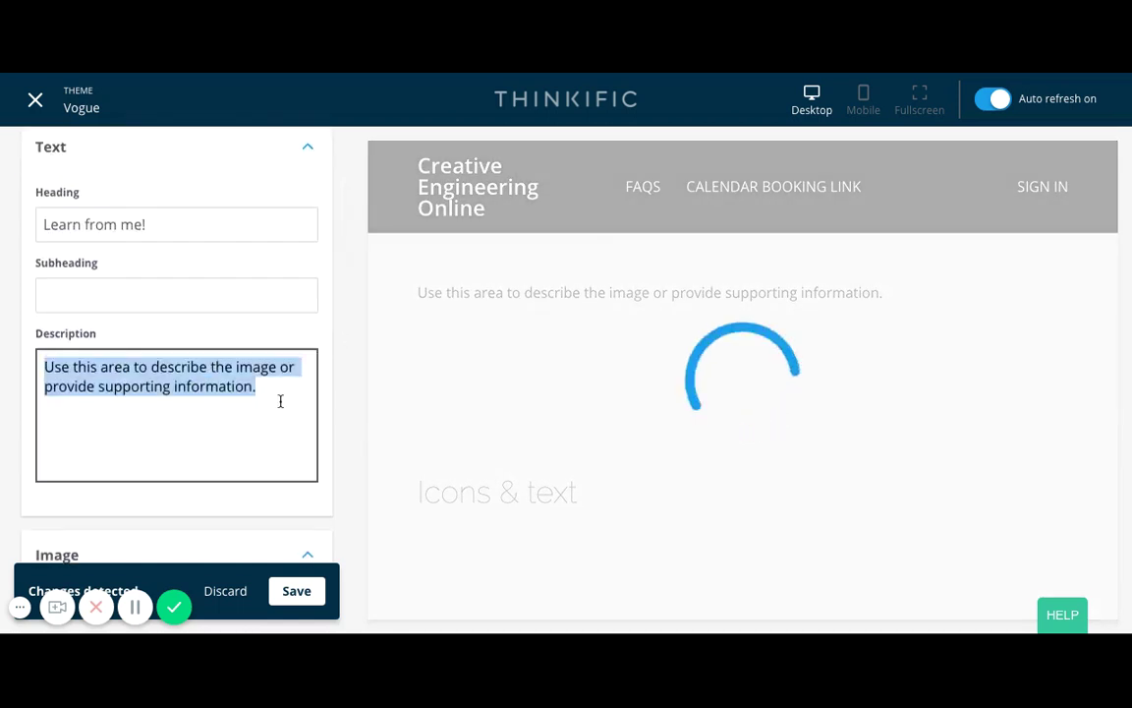
key(ctrl+z)
Step: Replace the placeholder description with the MailChimp signup embed code
click(288, 412)
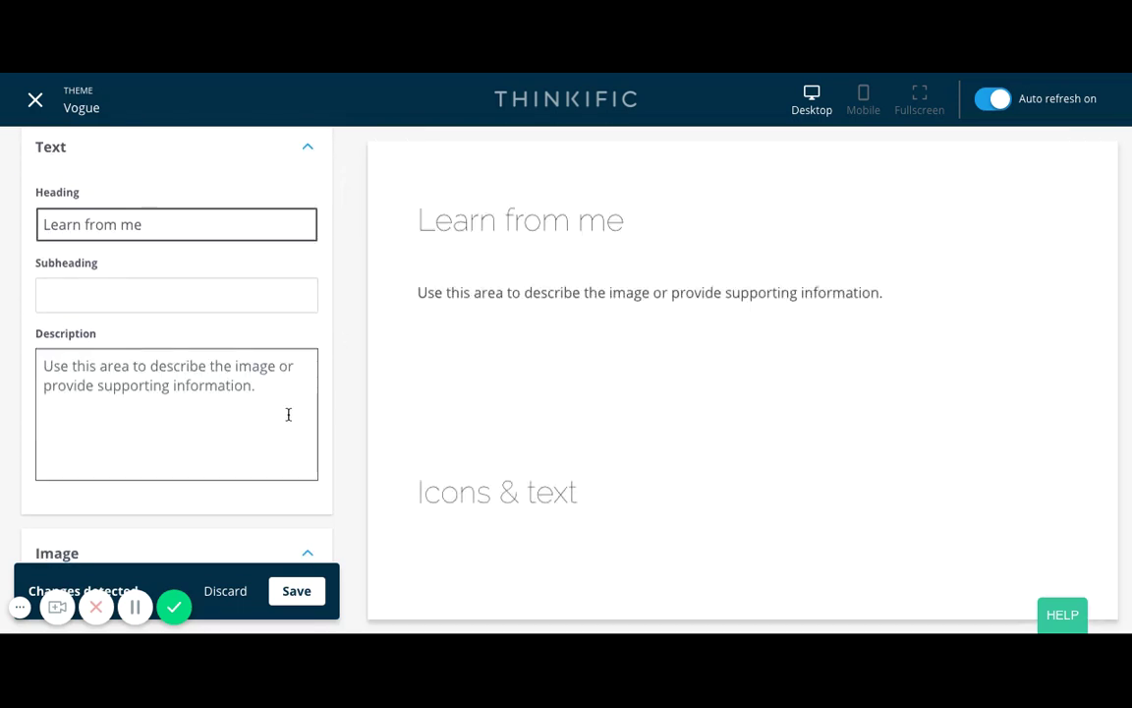
key(shift+Left)
key(shift+Left)
key(shift+Left)
key(shift+Left)
key(shift+Left)
key(shift+Left)
key(shift+Left)
key(shift+Left)
key(shift+Left)
key(shift+Left)
key(shift+Left)
key(shift+Left)
key(shift+Left)
key(shift+Left)
key(shift+Left)
key(shift+Left)
key(shift+Left)
key(shift+Left)
key(shift+Left)
key(shift+Left)
key(BackSpace)
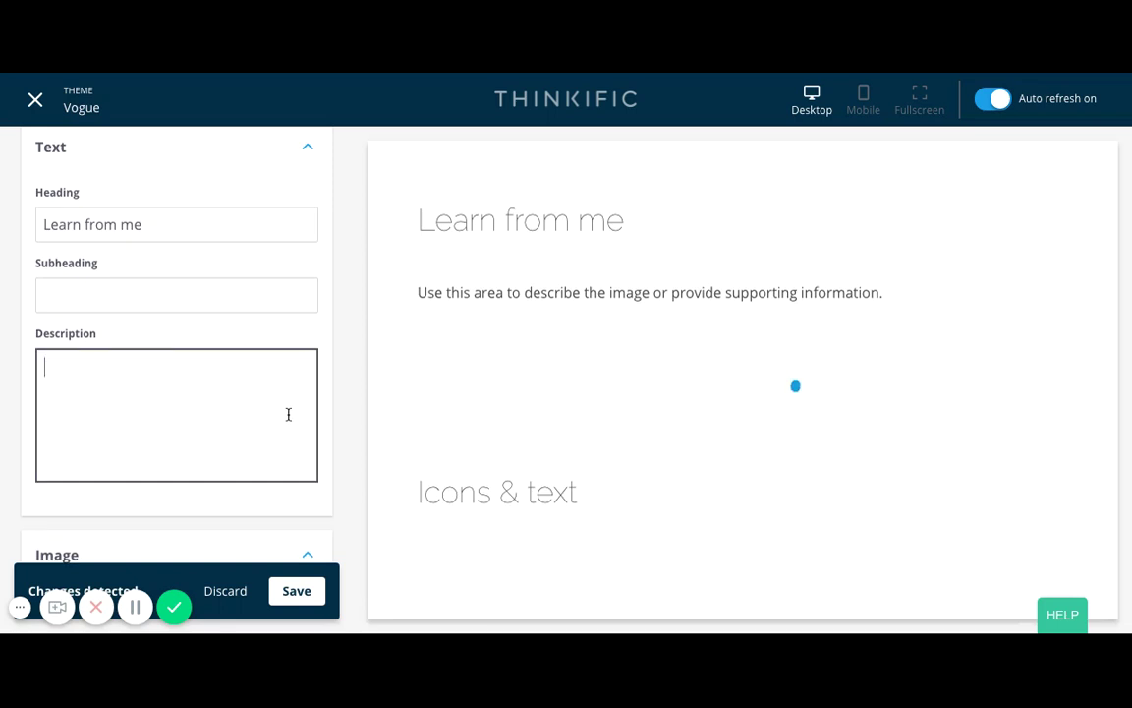
key(ctrl+v)
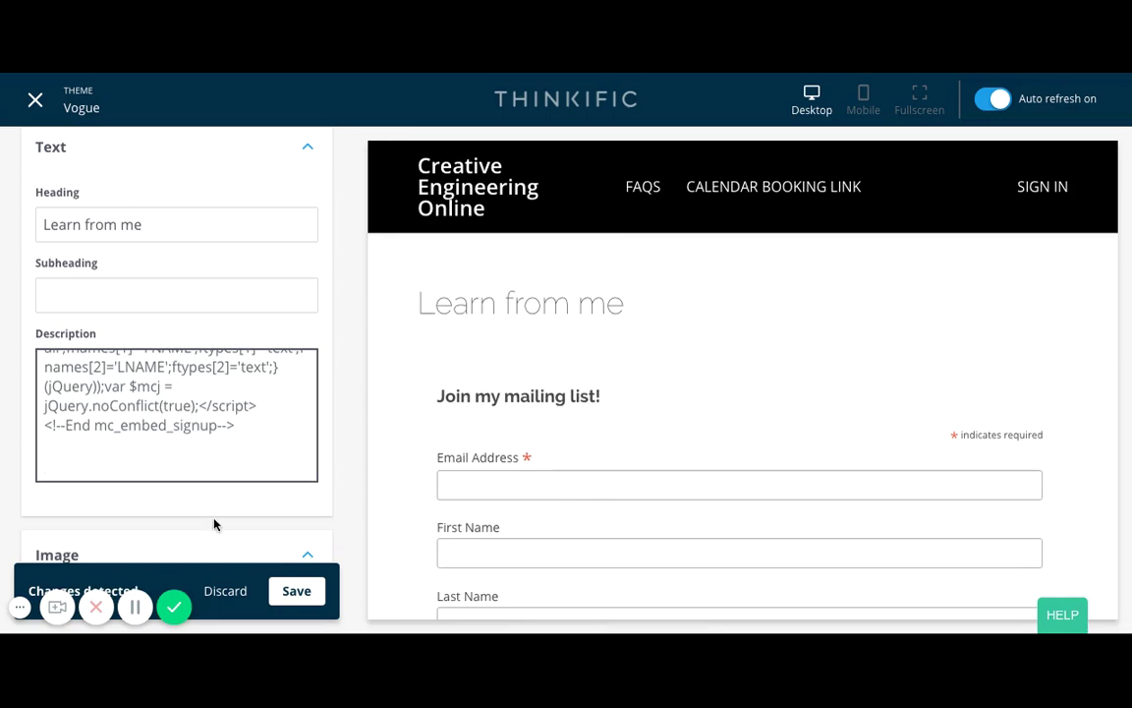
Step: Save the Image & text (with CTA) section changes
scroll(590, 504, down, 3)
scroll(590, 505, down, 3)
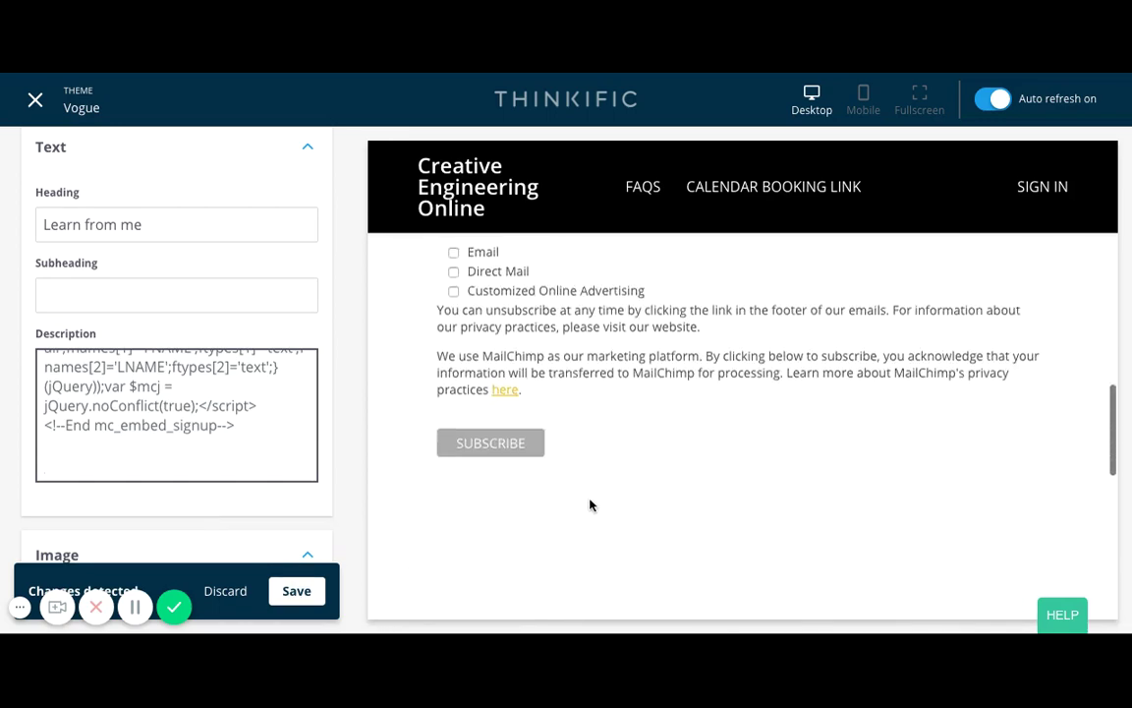
scroll(589, 504, up, 5)
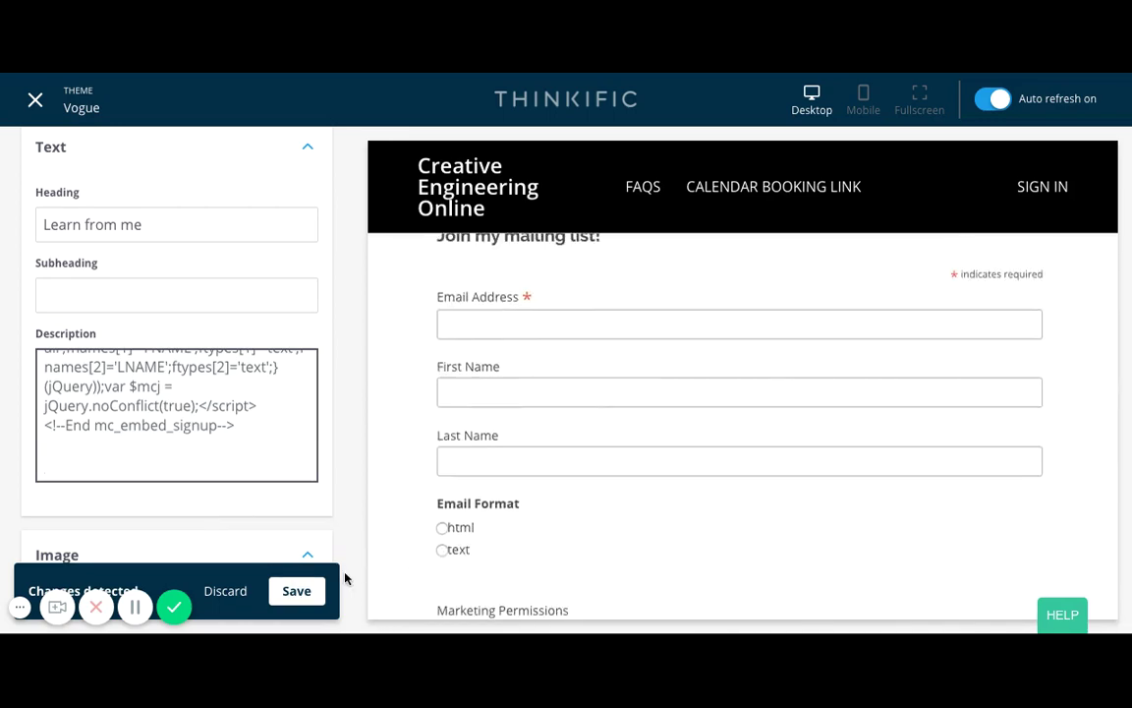
click(296, 589)
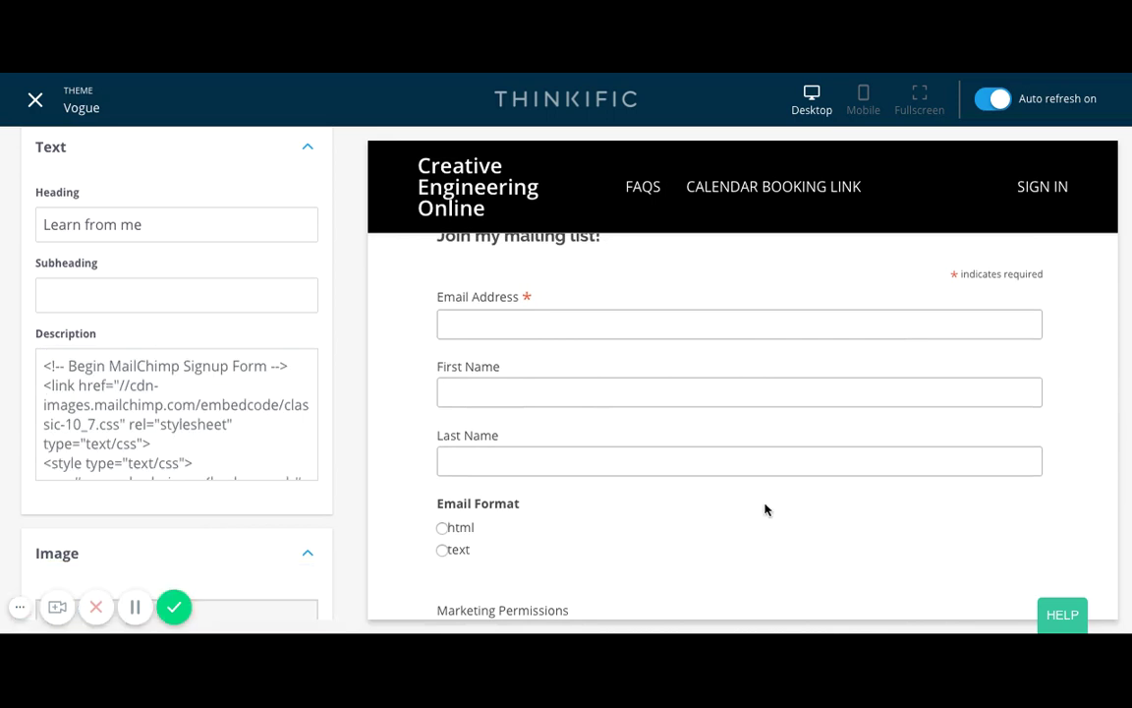
scroll(766, 497, up, 2)
scroll(196, 367, up, 2)
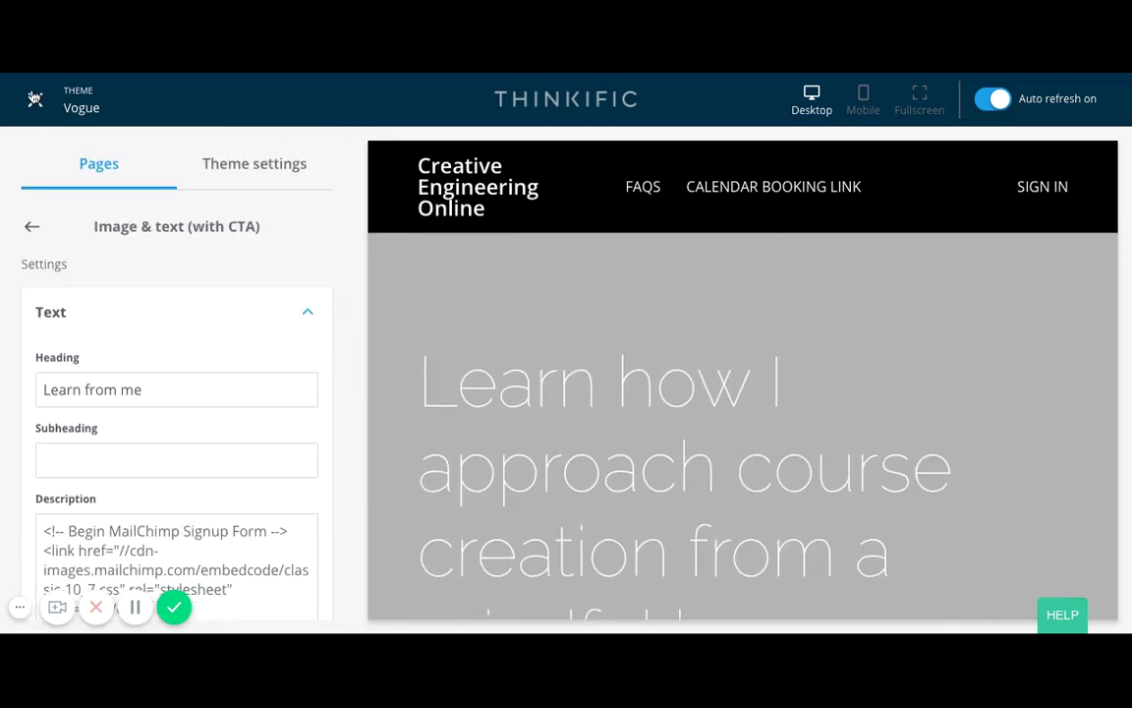
Step: Close the Vogue theme editor to return to the admin dashboard
click(35, 99)
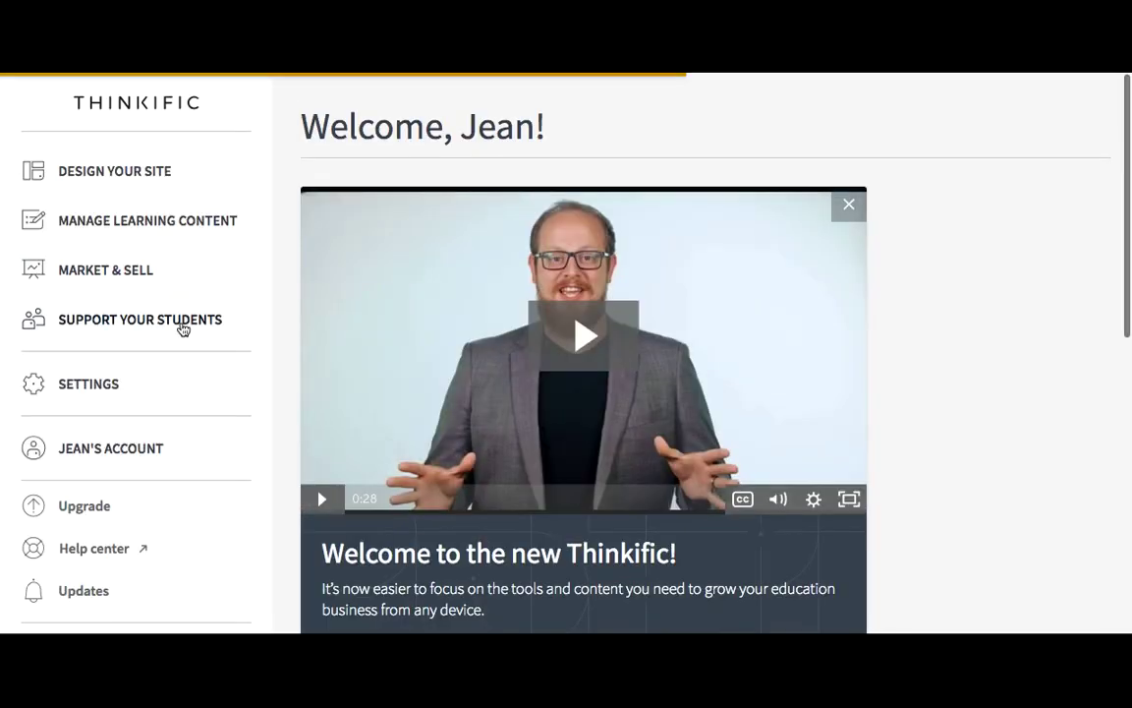